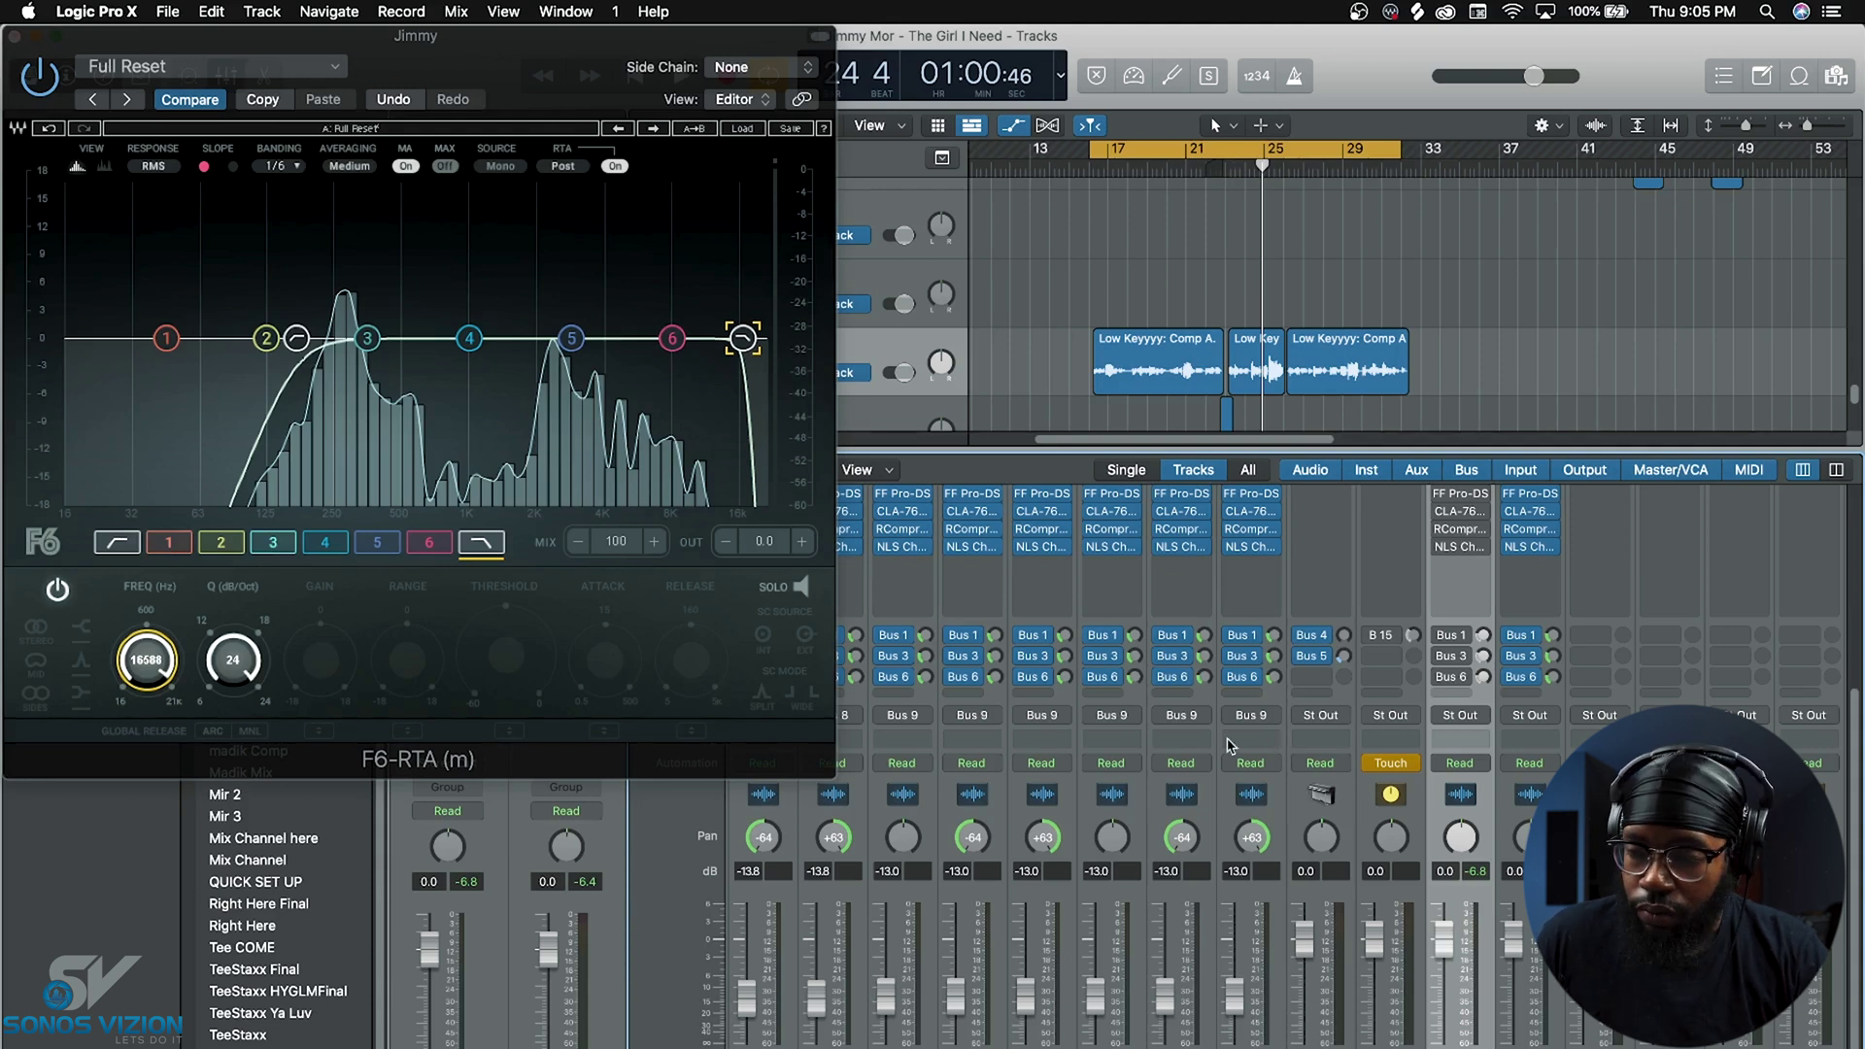
# Step: Play the vocal and compare its sound with the F6-RTA equalizer enabled and bypassed
pyautogui.press('space')
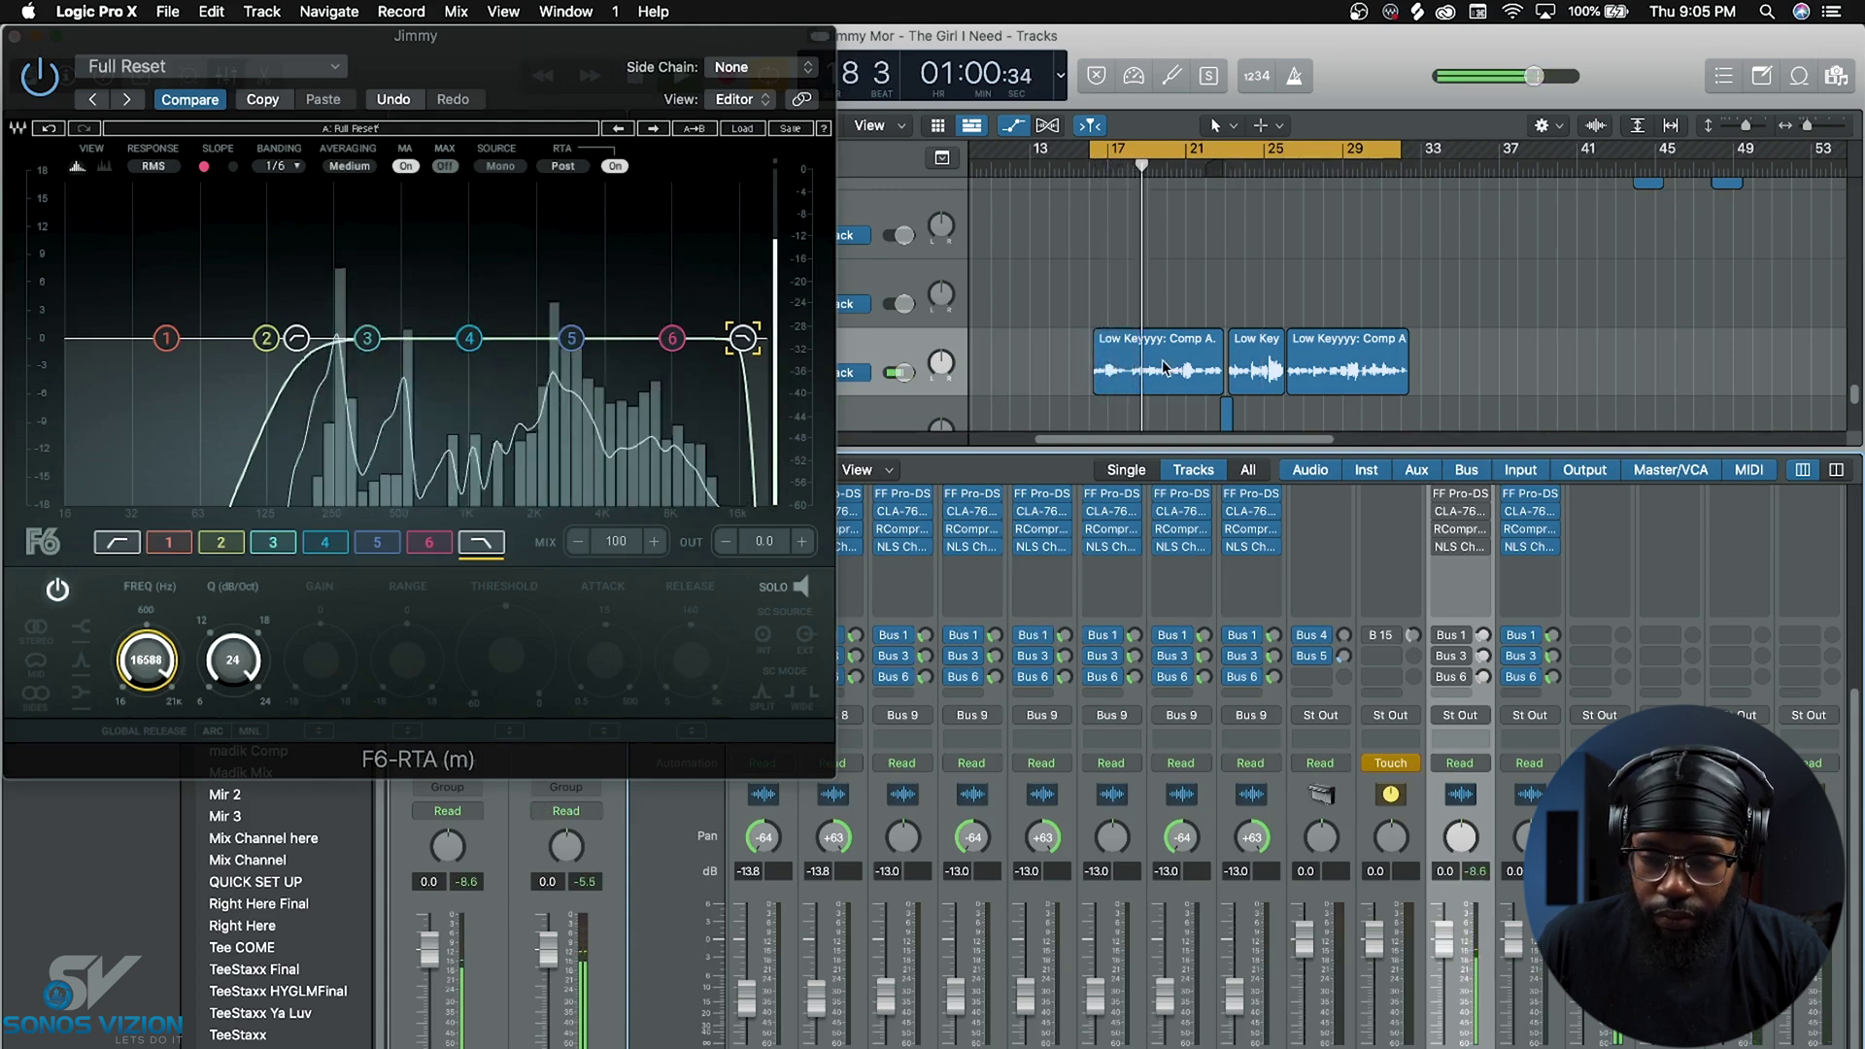
pyautogui.scroll(3, 1146, 607)
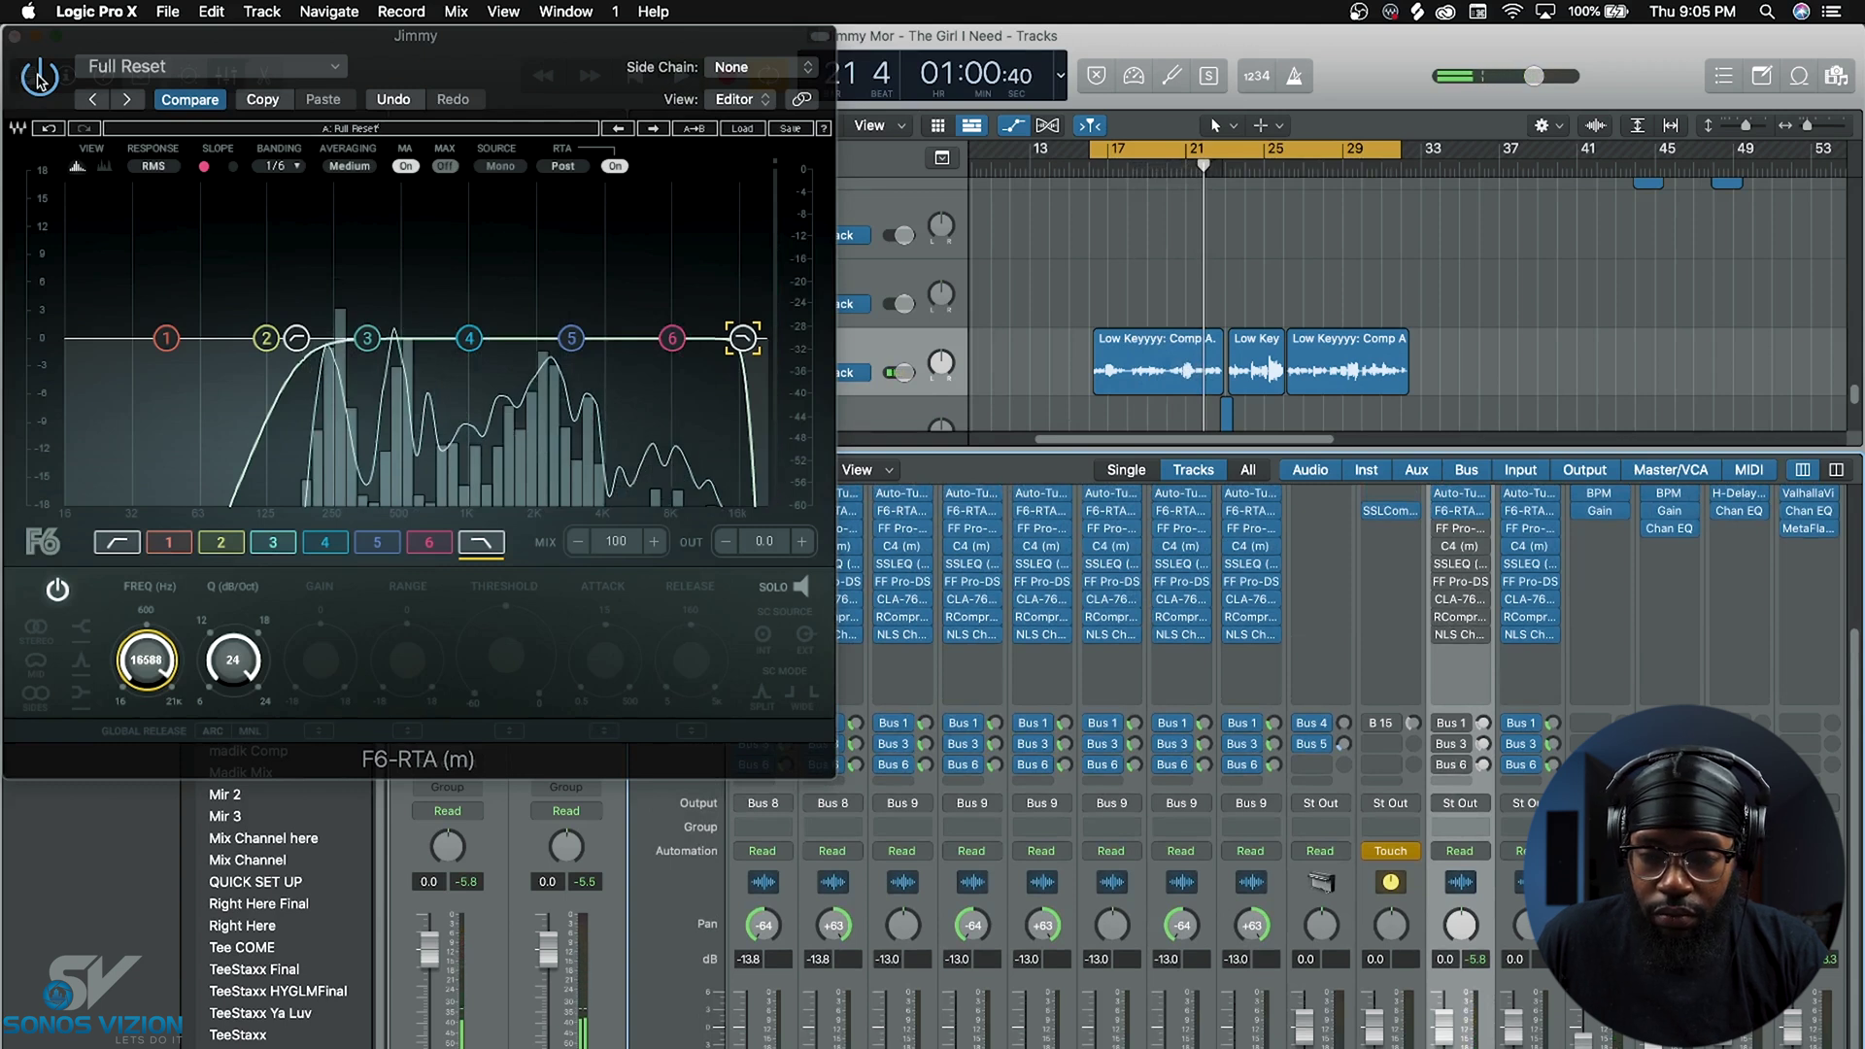
pyautogui.press('Return')
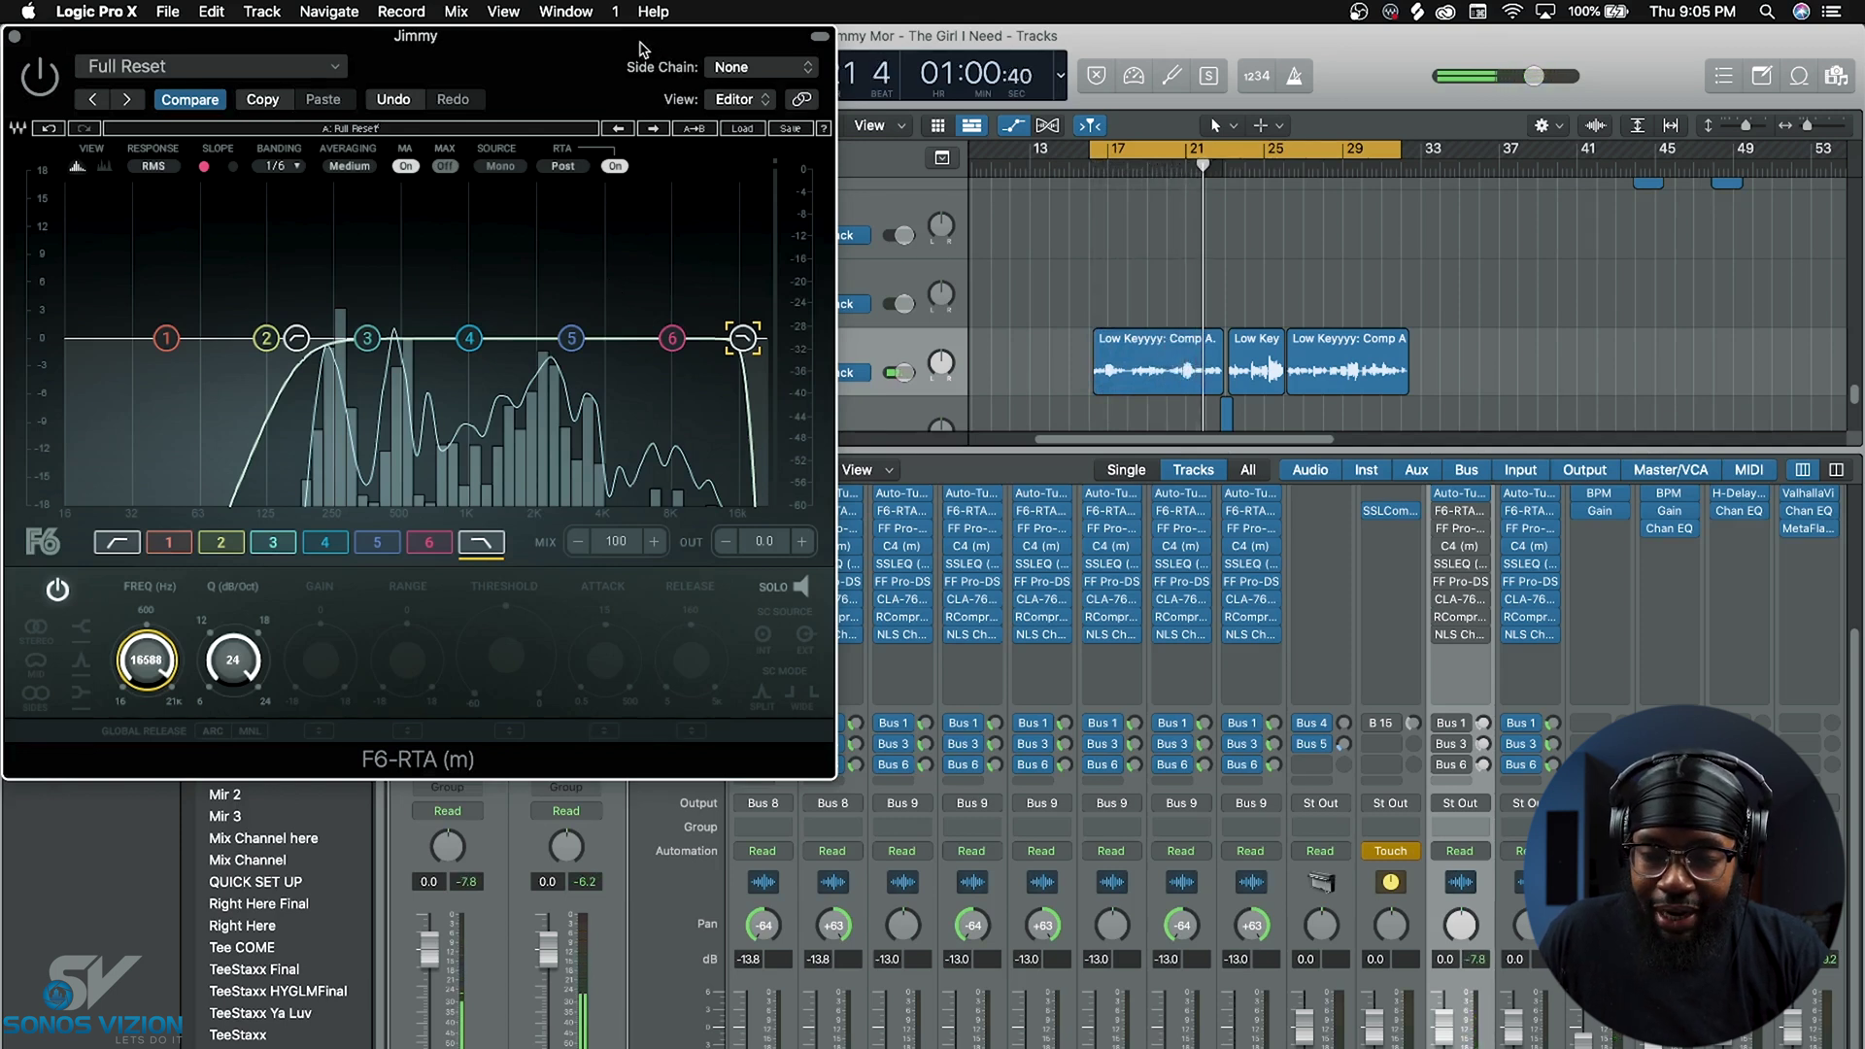
pyautogui.scroll(3, 1445, 609)
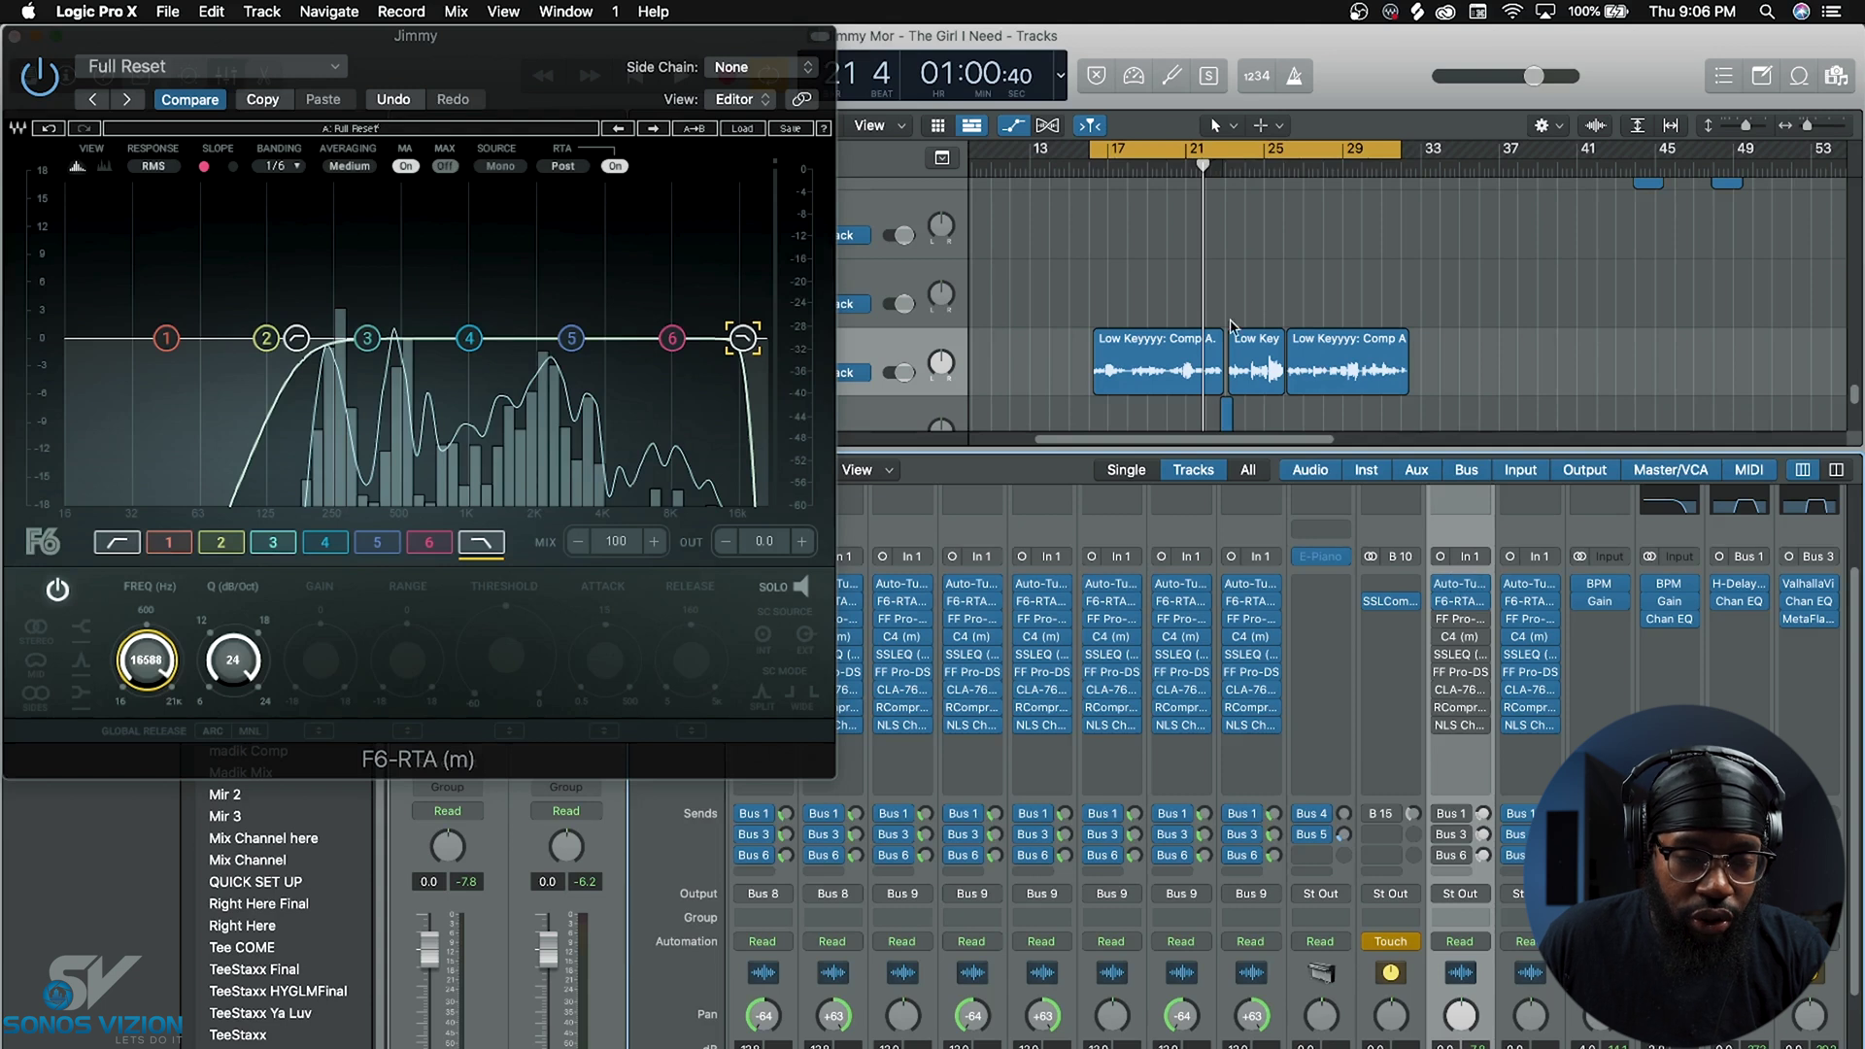
# Step: Toggle the F6-RTA high-pass filter off and on, and sweep its frequency upward before setting it back to 168 Hz
pyautogui.click(116, 542)
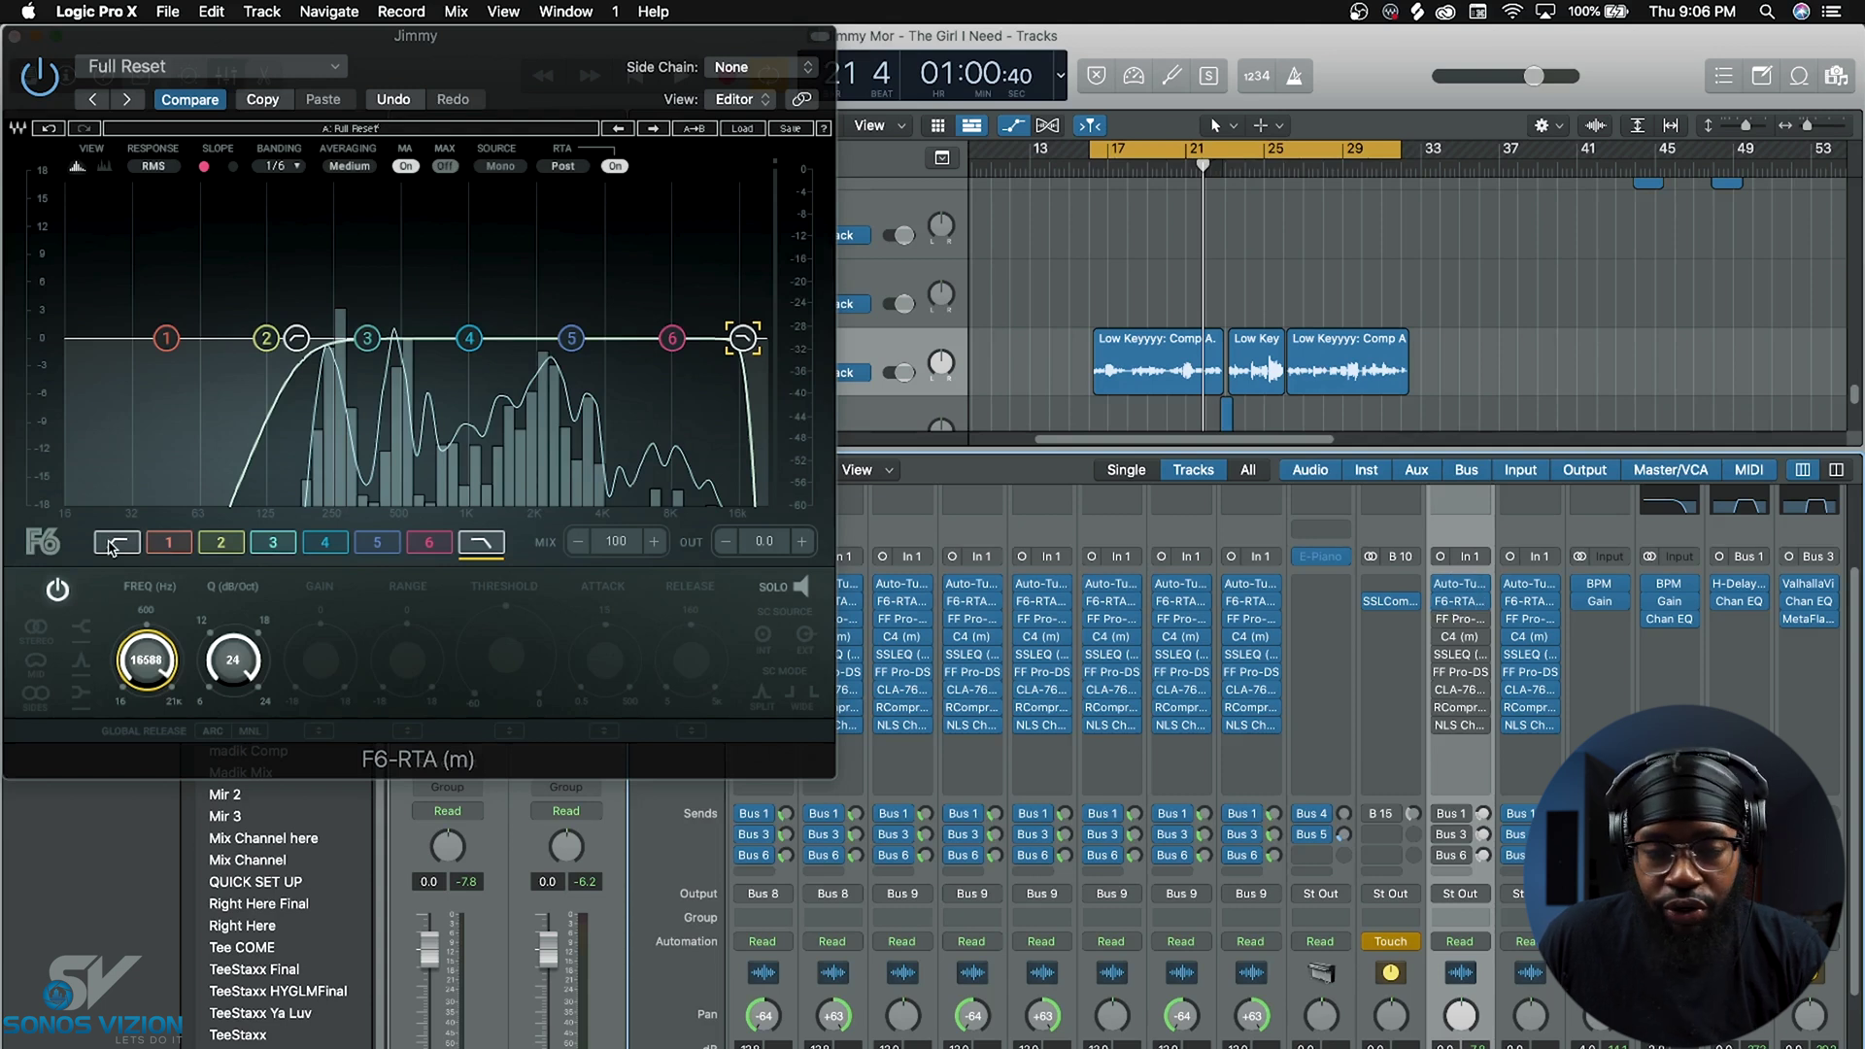
pyautogui.moveTo(457, 48); pyautogui.dragTo(580, 48)
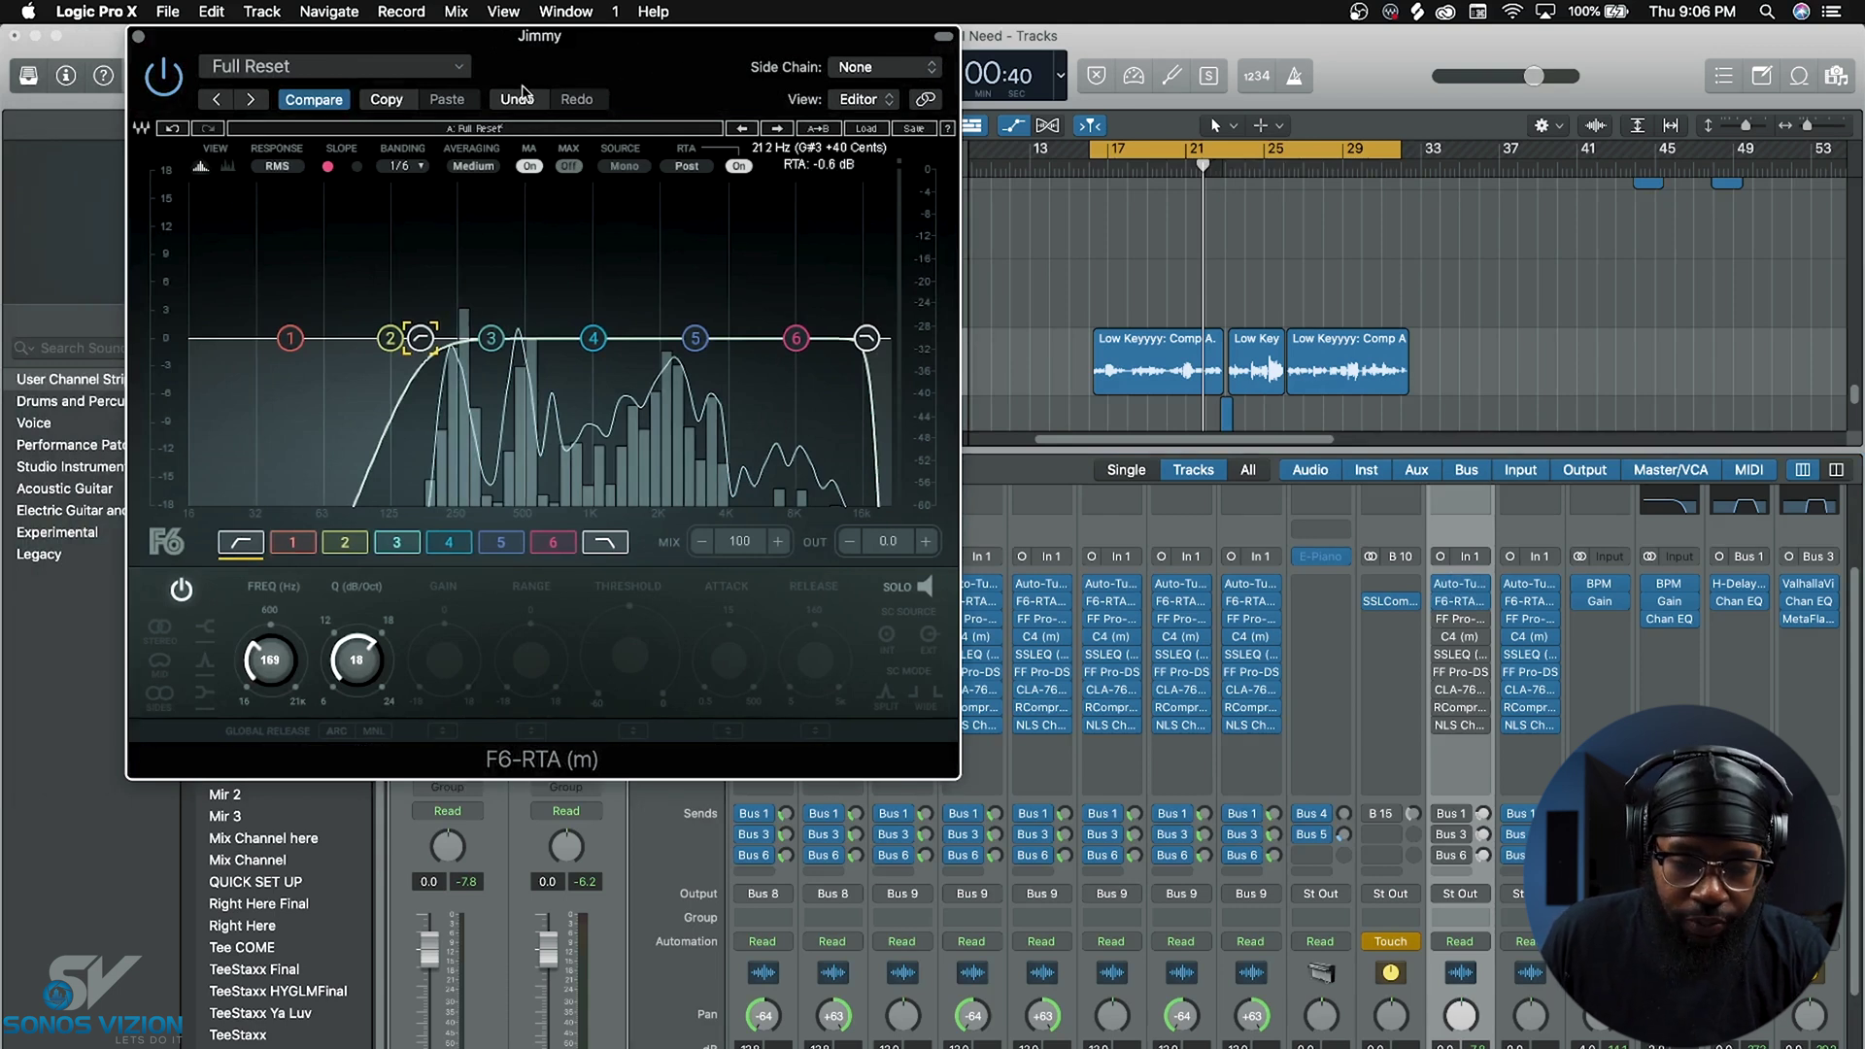
pyautogui.moveTo(487, 29); pyautogui.dragTo(659, 29)
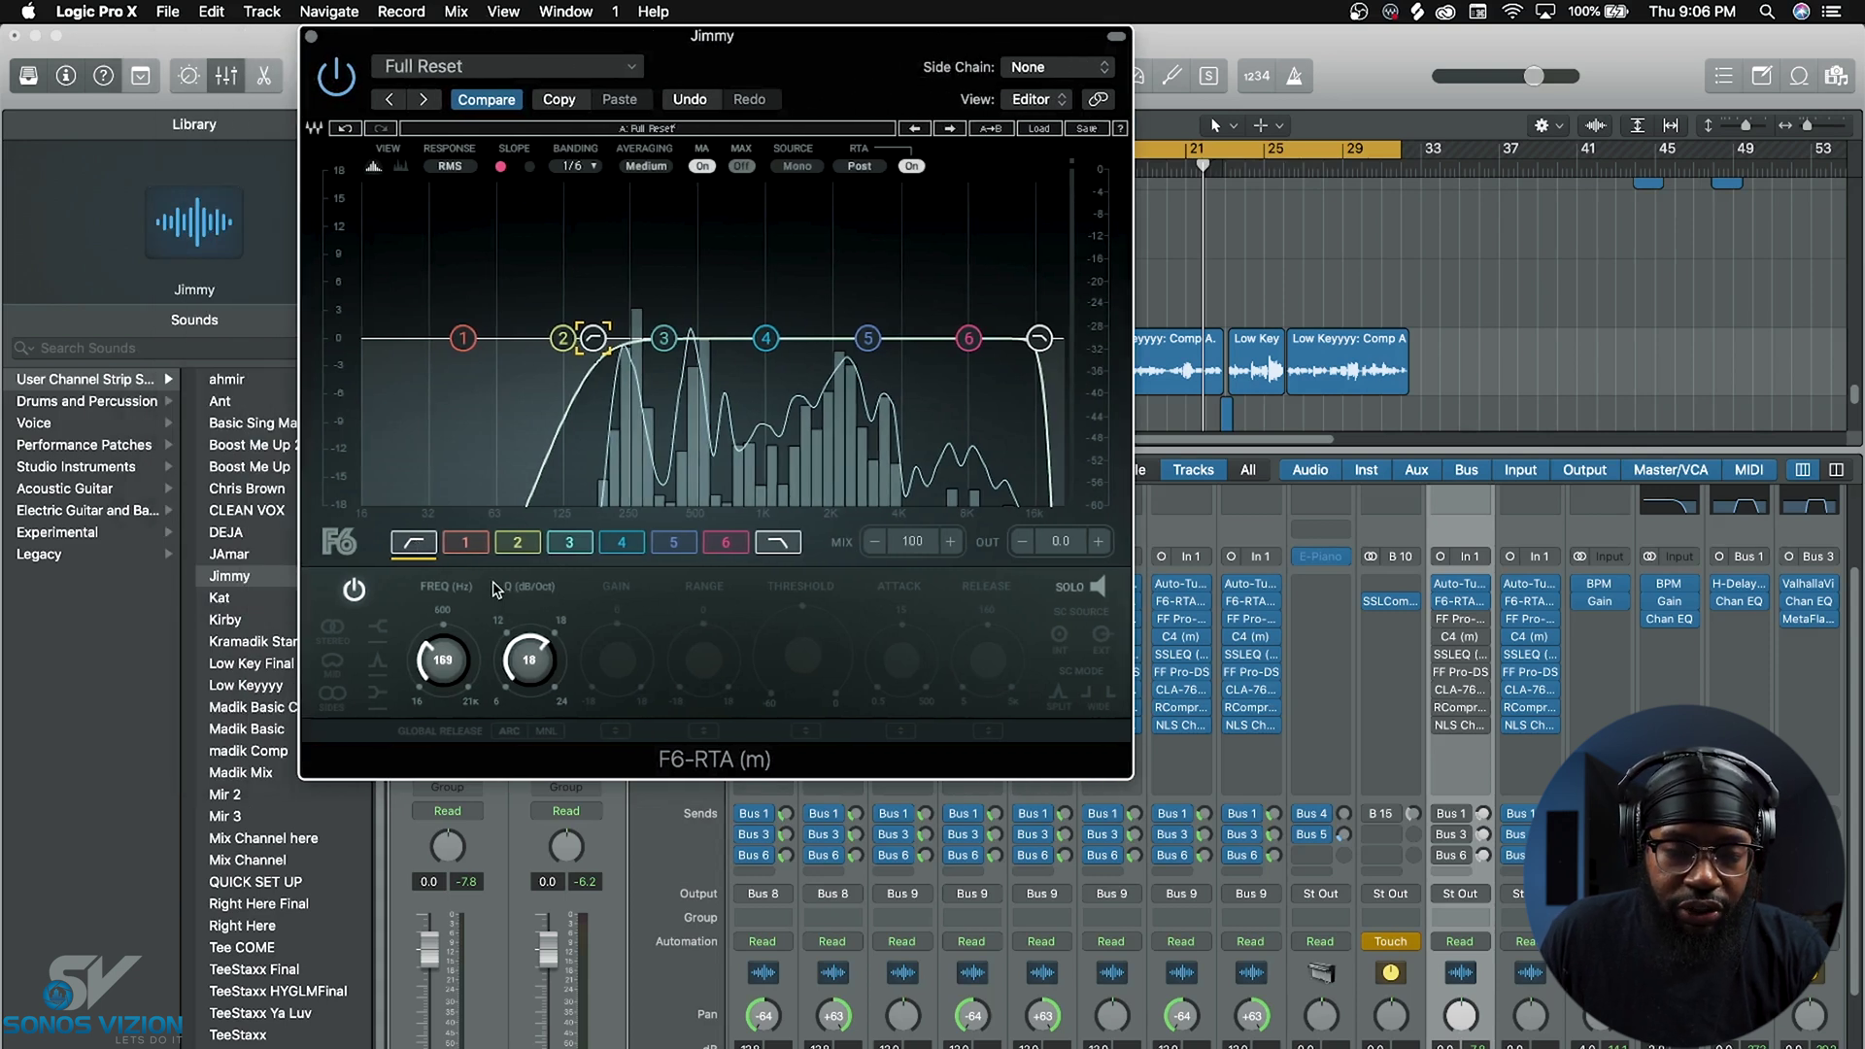
pyautogui.click(355, 592)
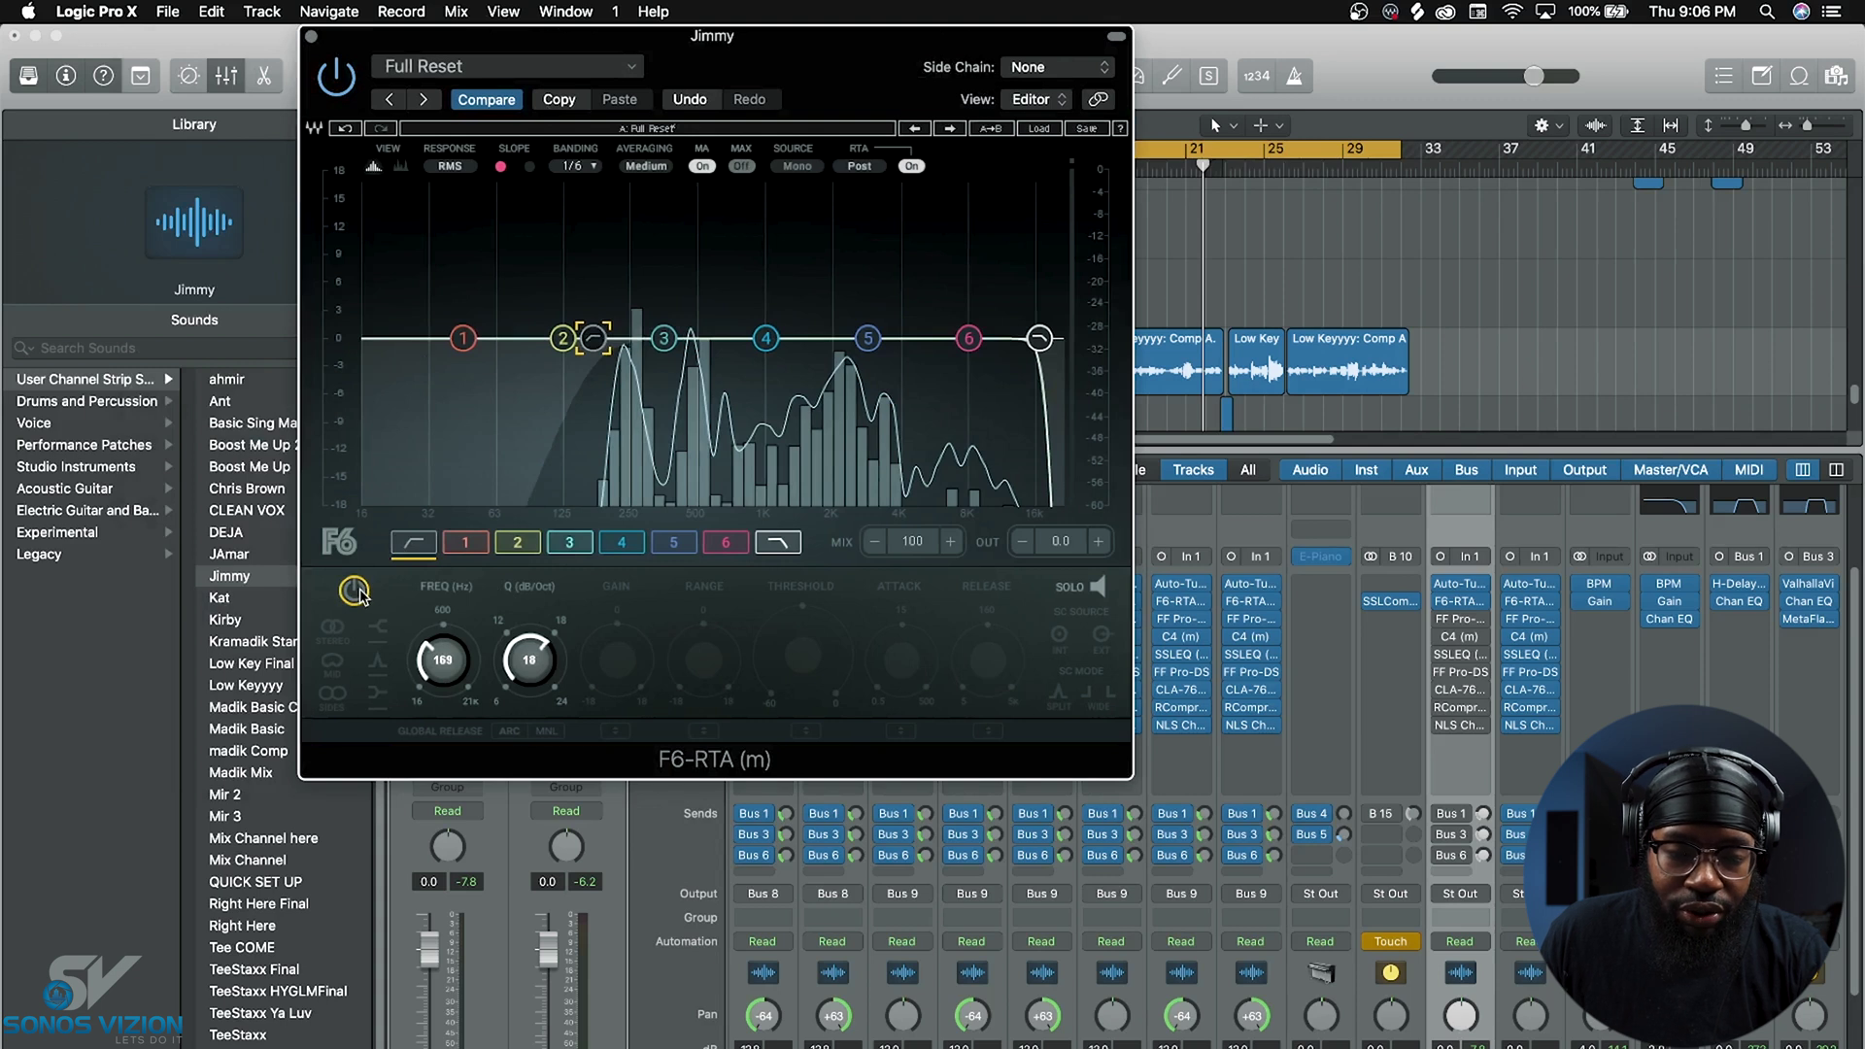
pyautogui.click(356, 592)
pyautogui.moveTo(439, 669); pyautogui.dragTo(439, 620)
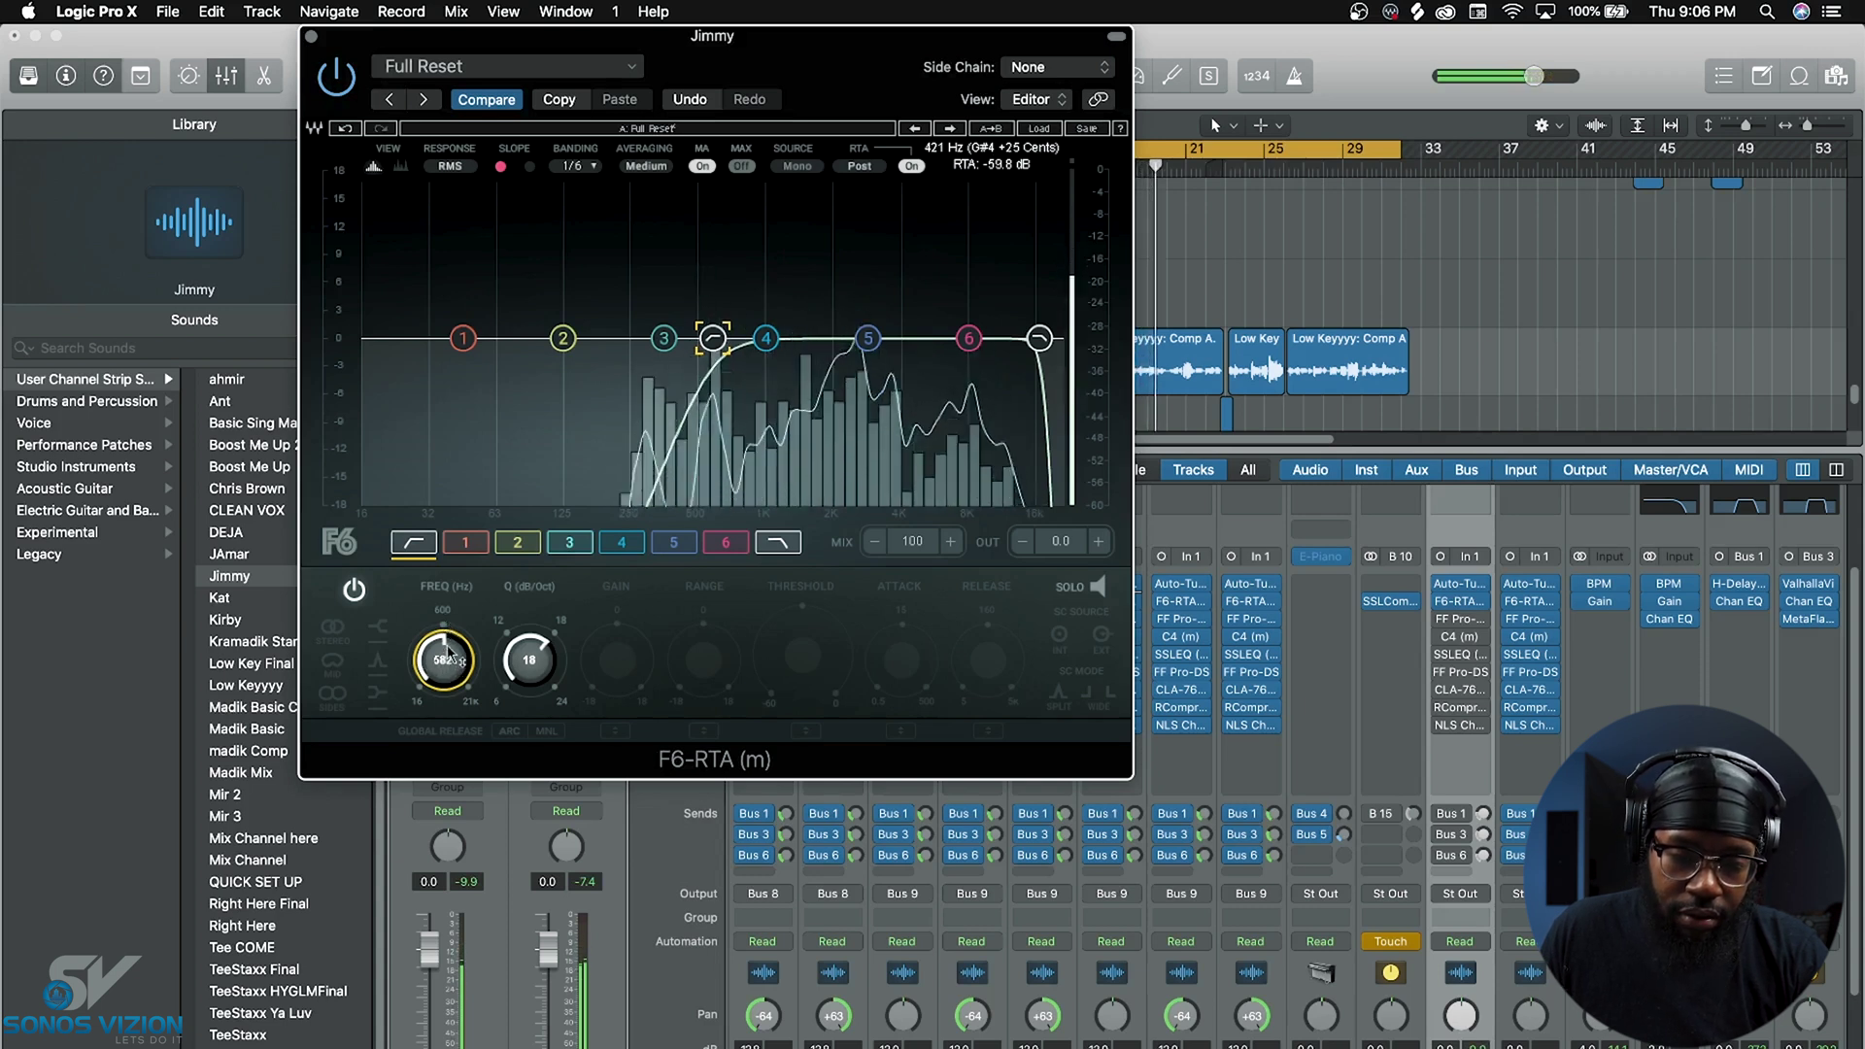
pyautogui.moveTo(448, 665); pyautogui.dragTo(449, 725)
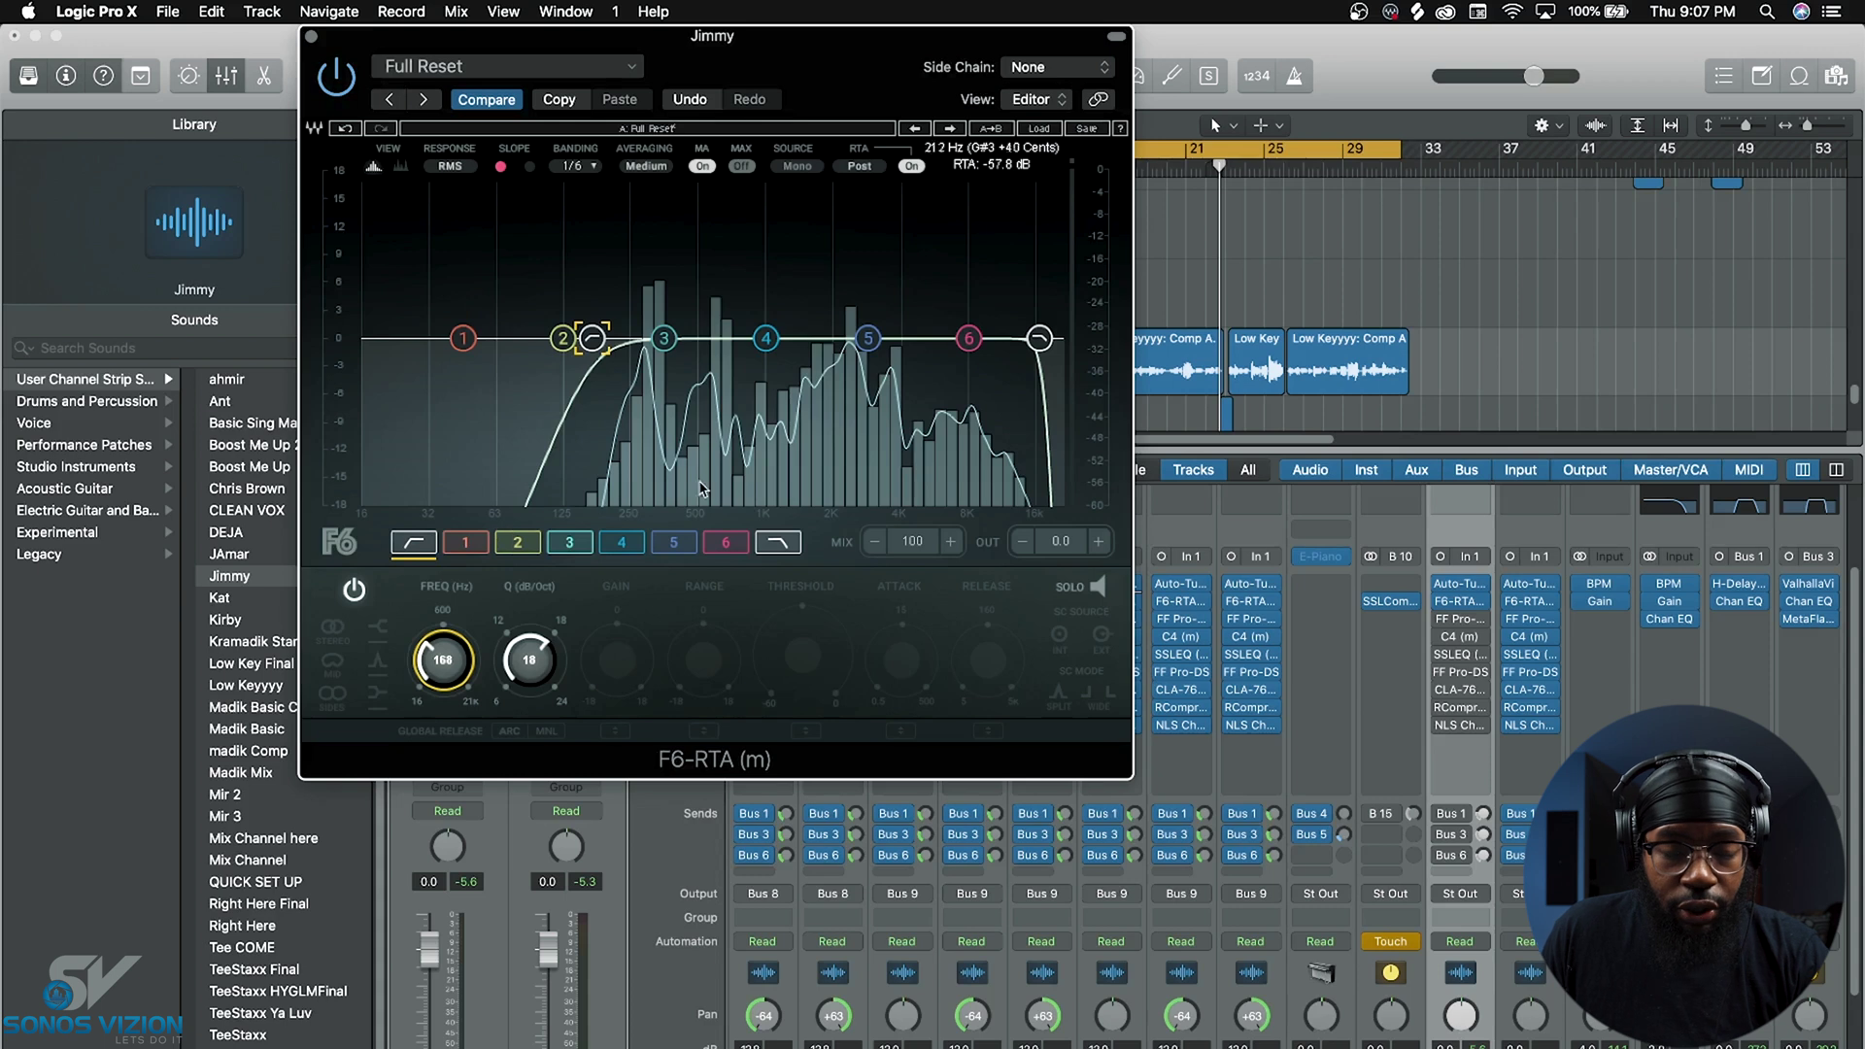
# Step: Select the F6-RTA low-pass filter, sweep its frequency down to about 4.3 kHz, and return it to about 16.5 kHz
pyautogui.click(784, 546)
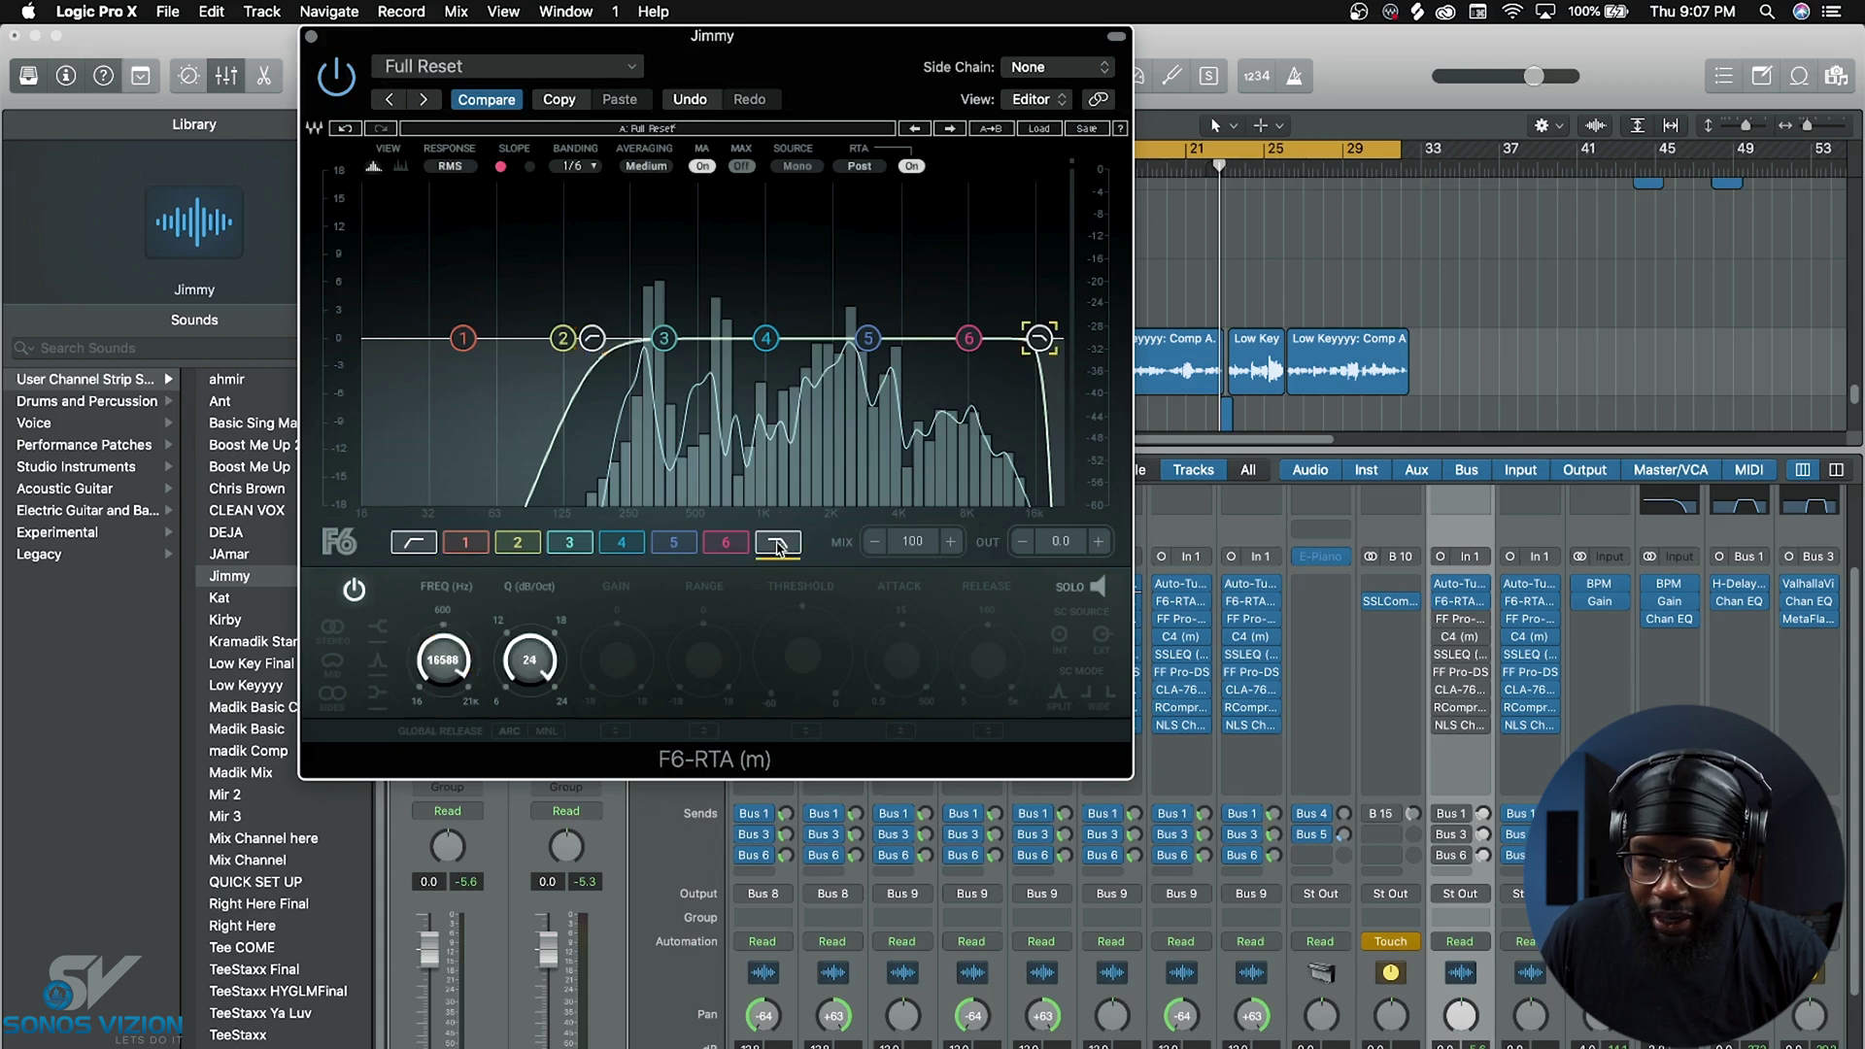
pyautogui.scroll(-3, 1399, 719)
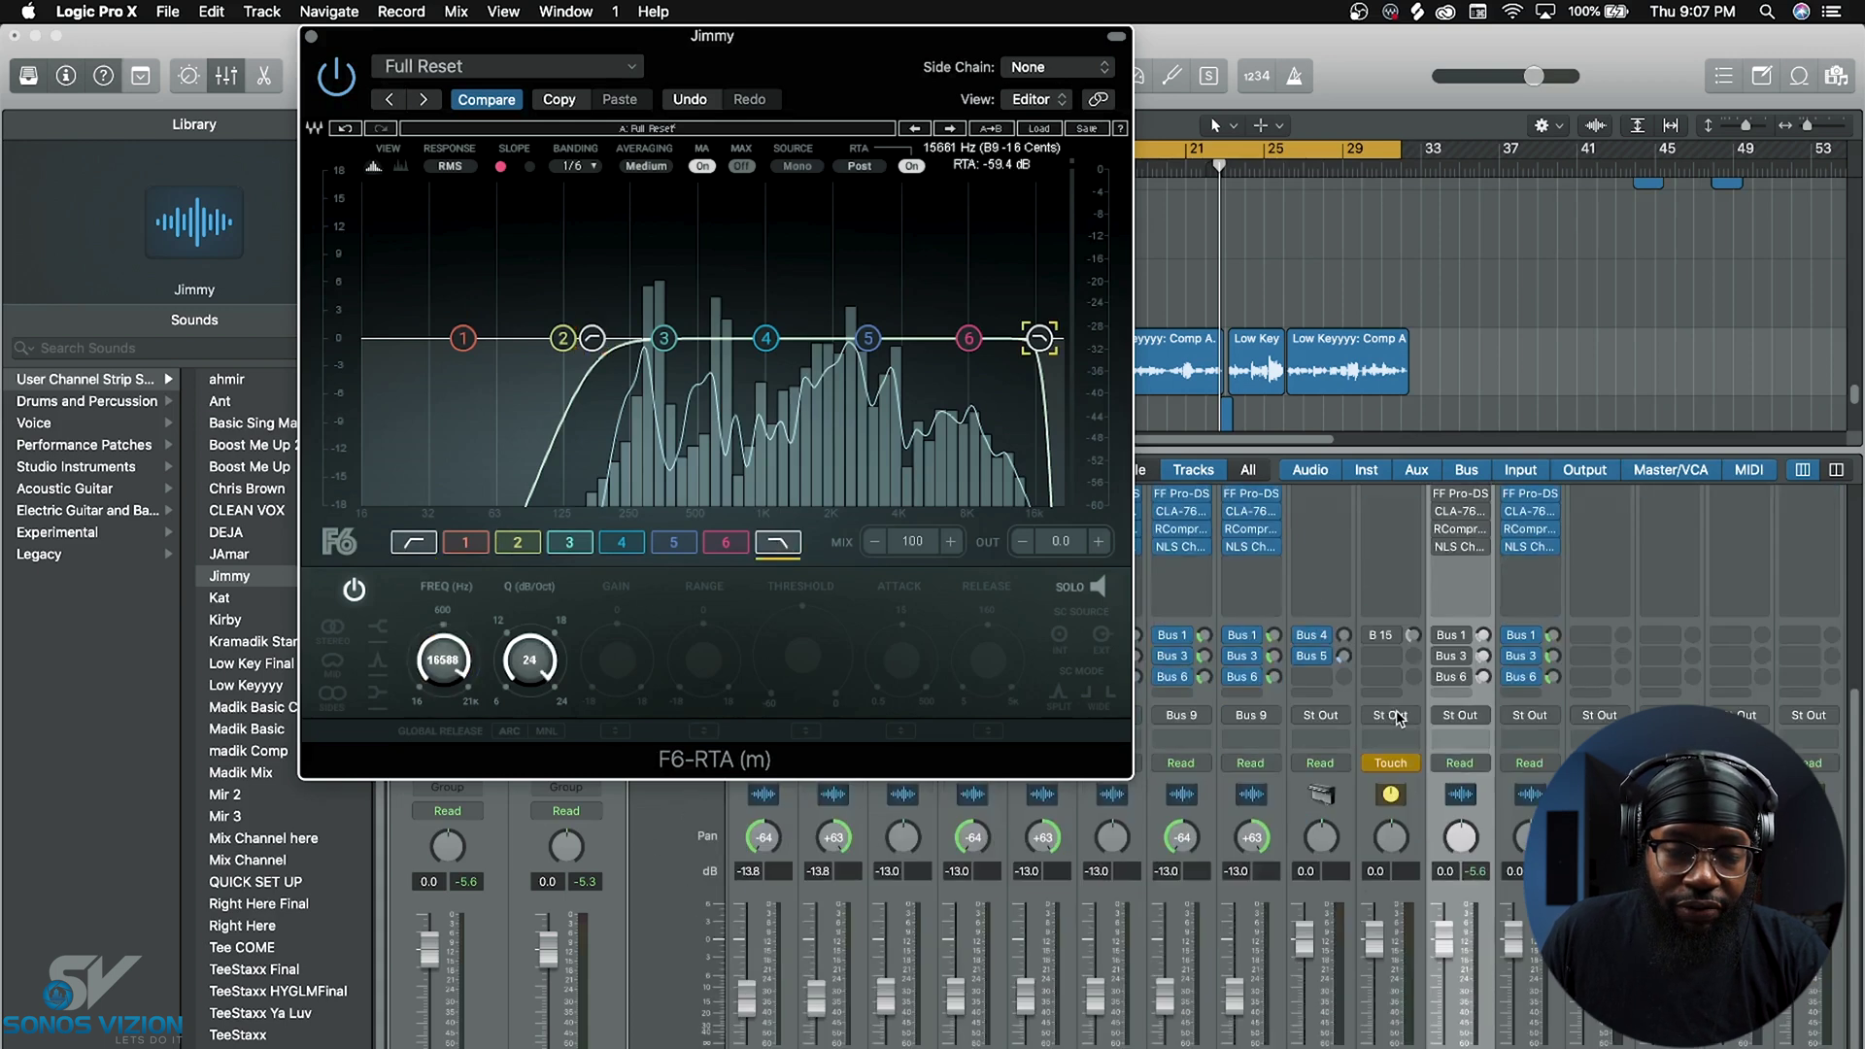
pyautogui.moveTo(450, 653); pyautogui.dragTo(450, 709)
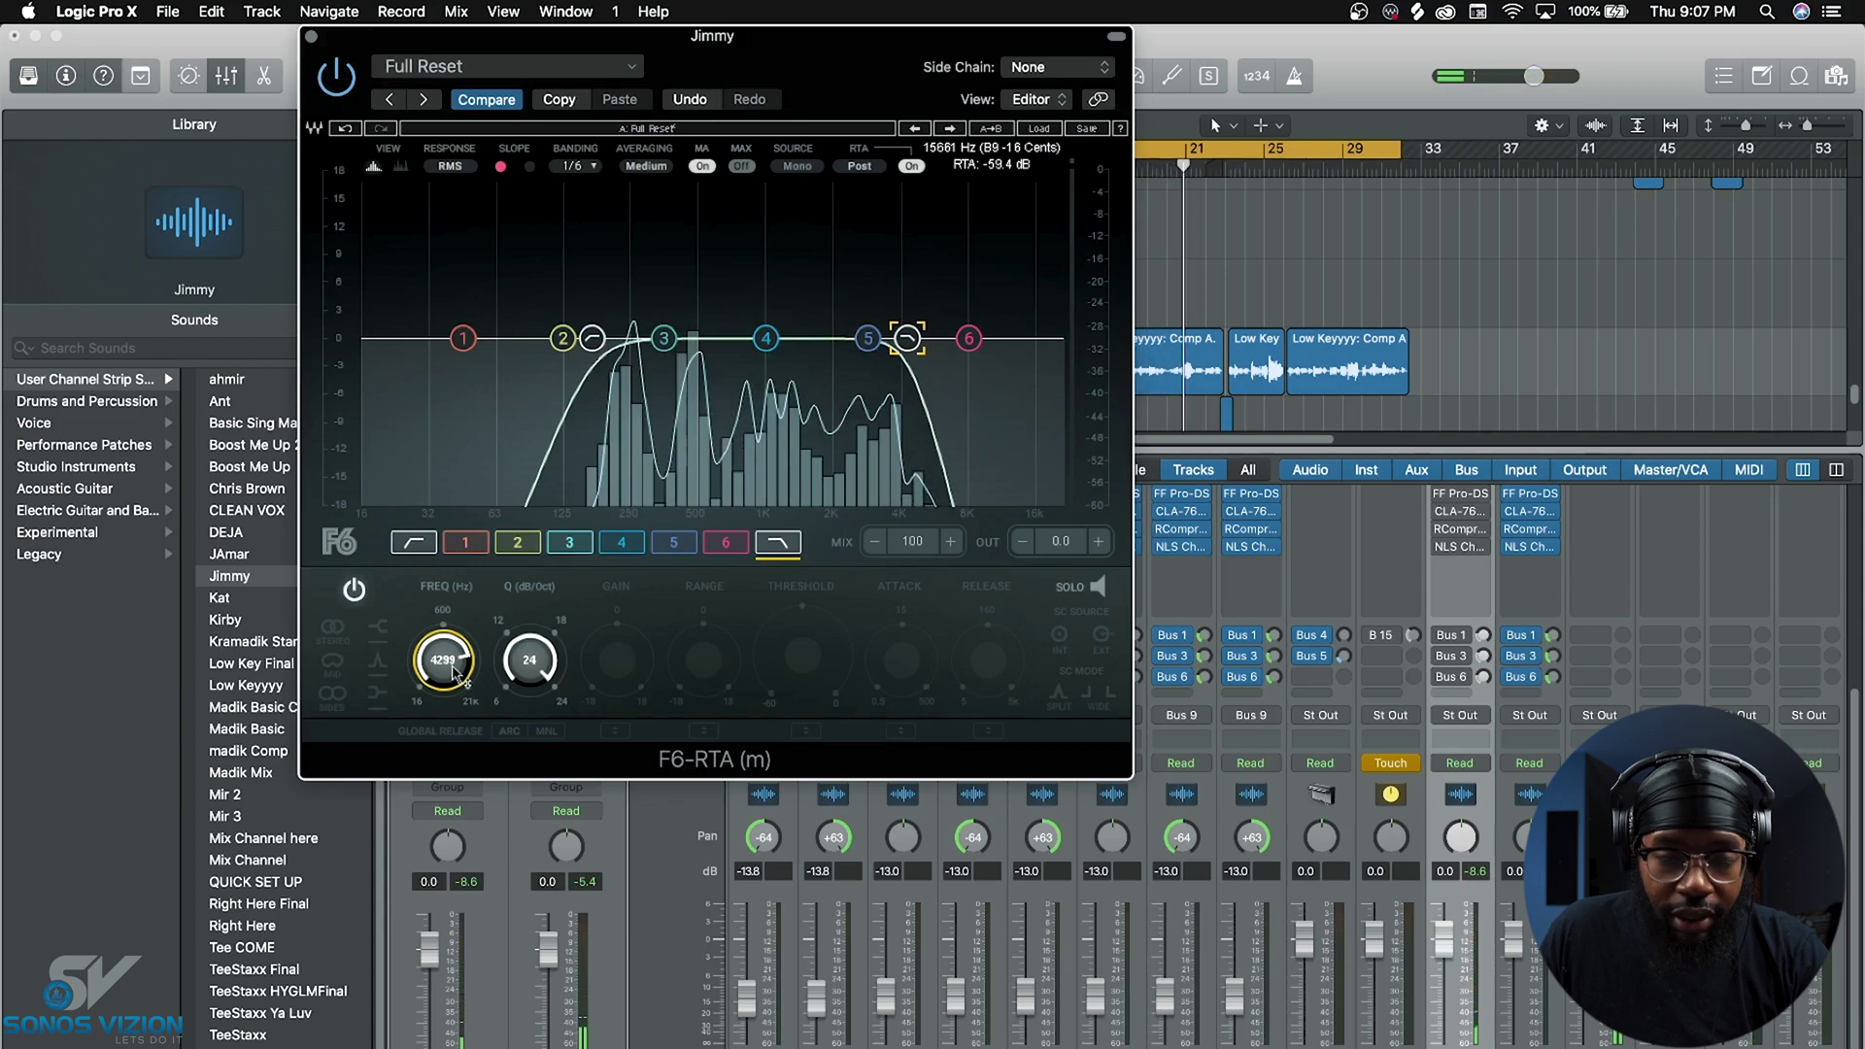
pyautogui.moveTo(454, 672)
pyautogui.mouseDown()
pyautogui.moveTo(454, 636)
pyautogui.moveTo(457, 675)
pyautogui.mouseUp()
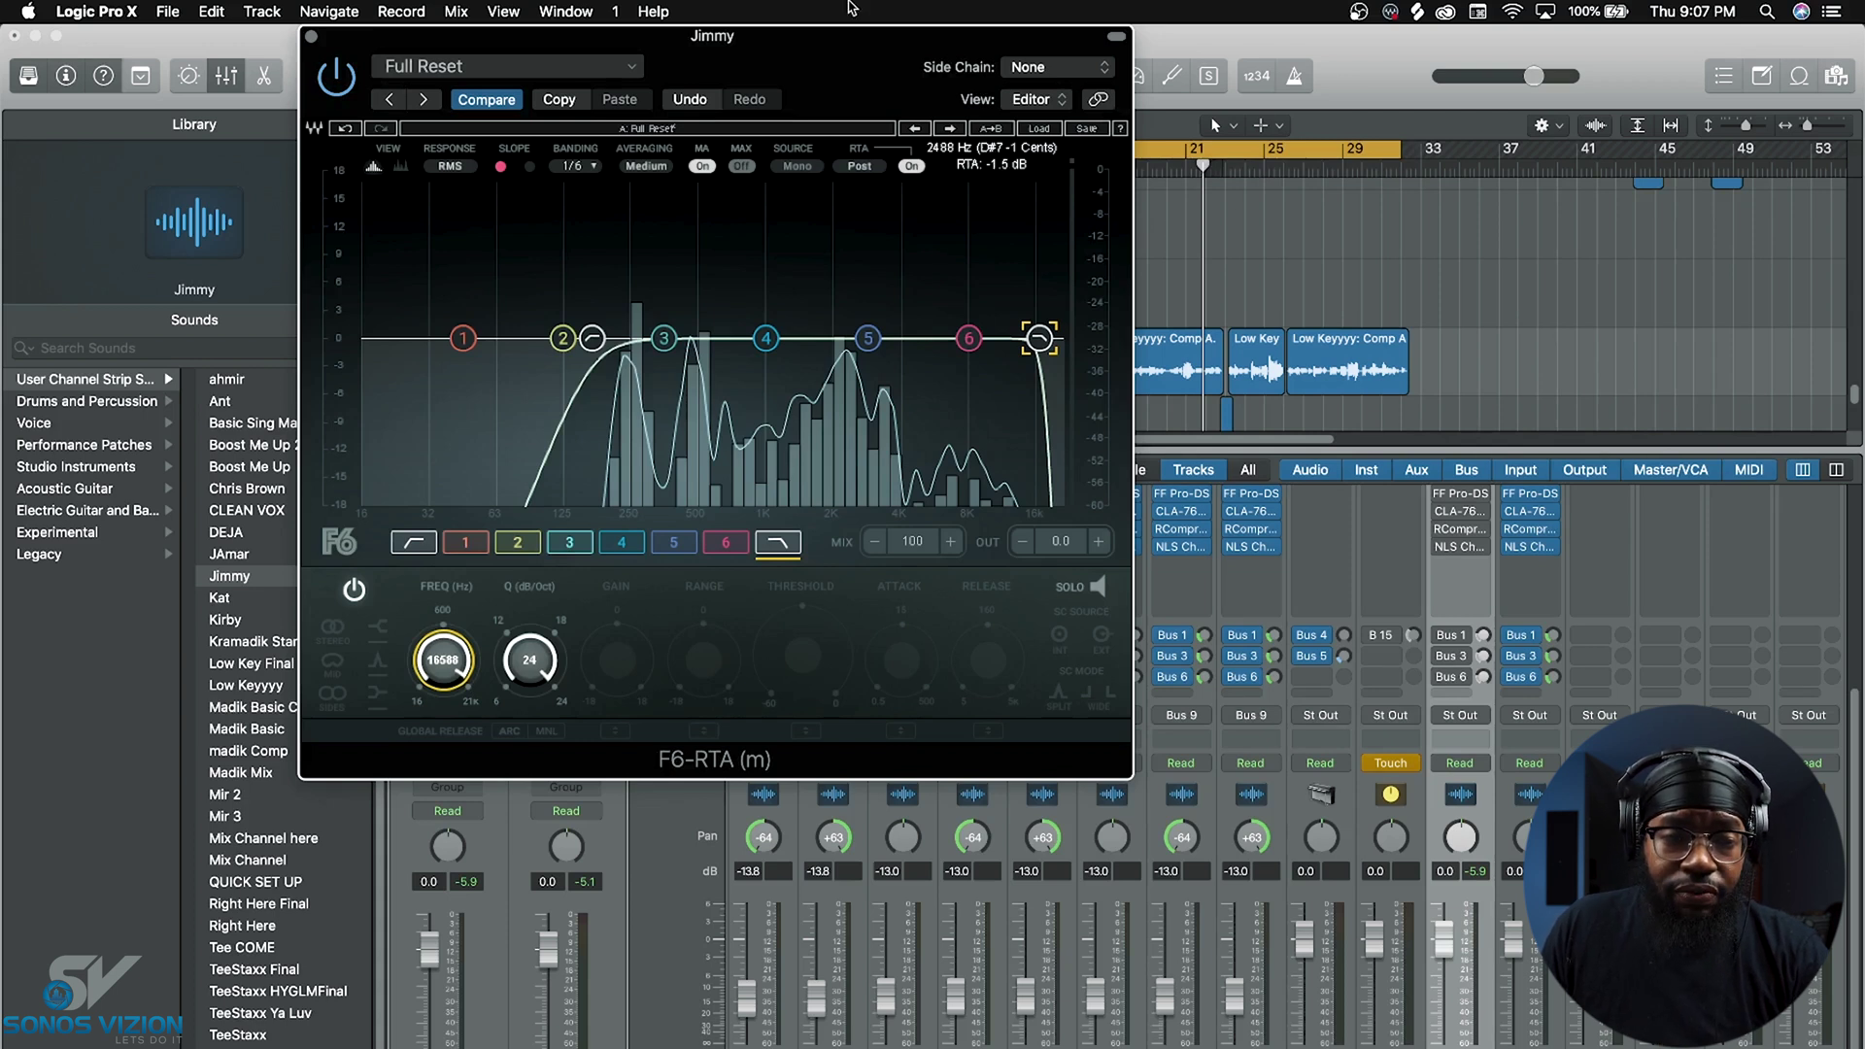
# Step: Move the F6-RTA window aside and open the FF Pro-Q 3 equalizer on the selected vocal channel
pyautogui.moveTo(819, 48); pyautogui.dragTo(529, 7)
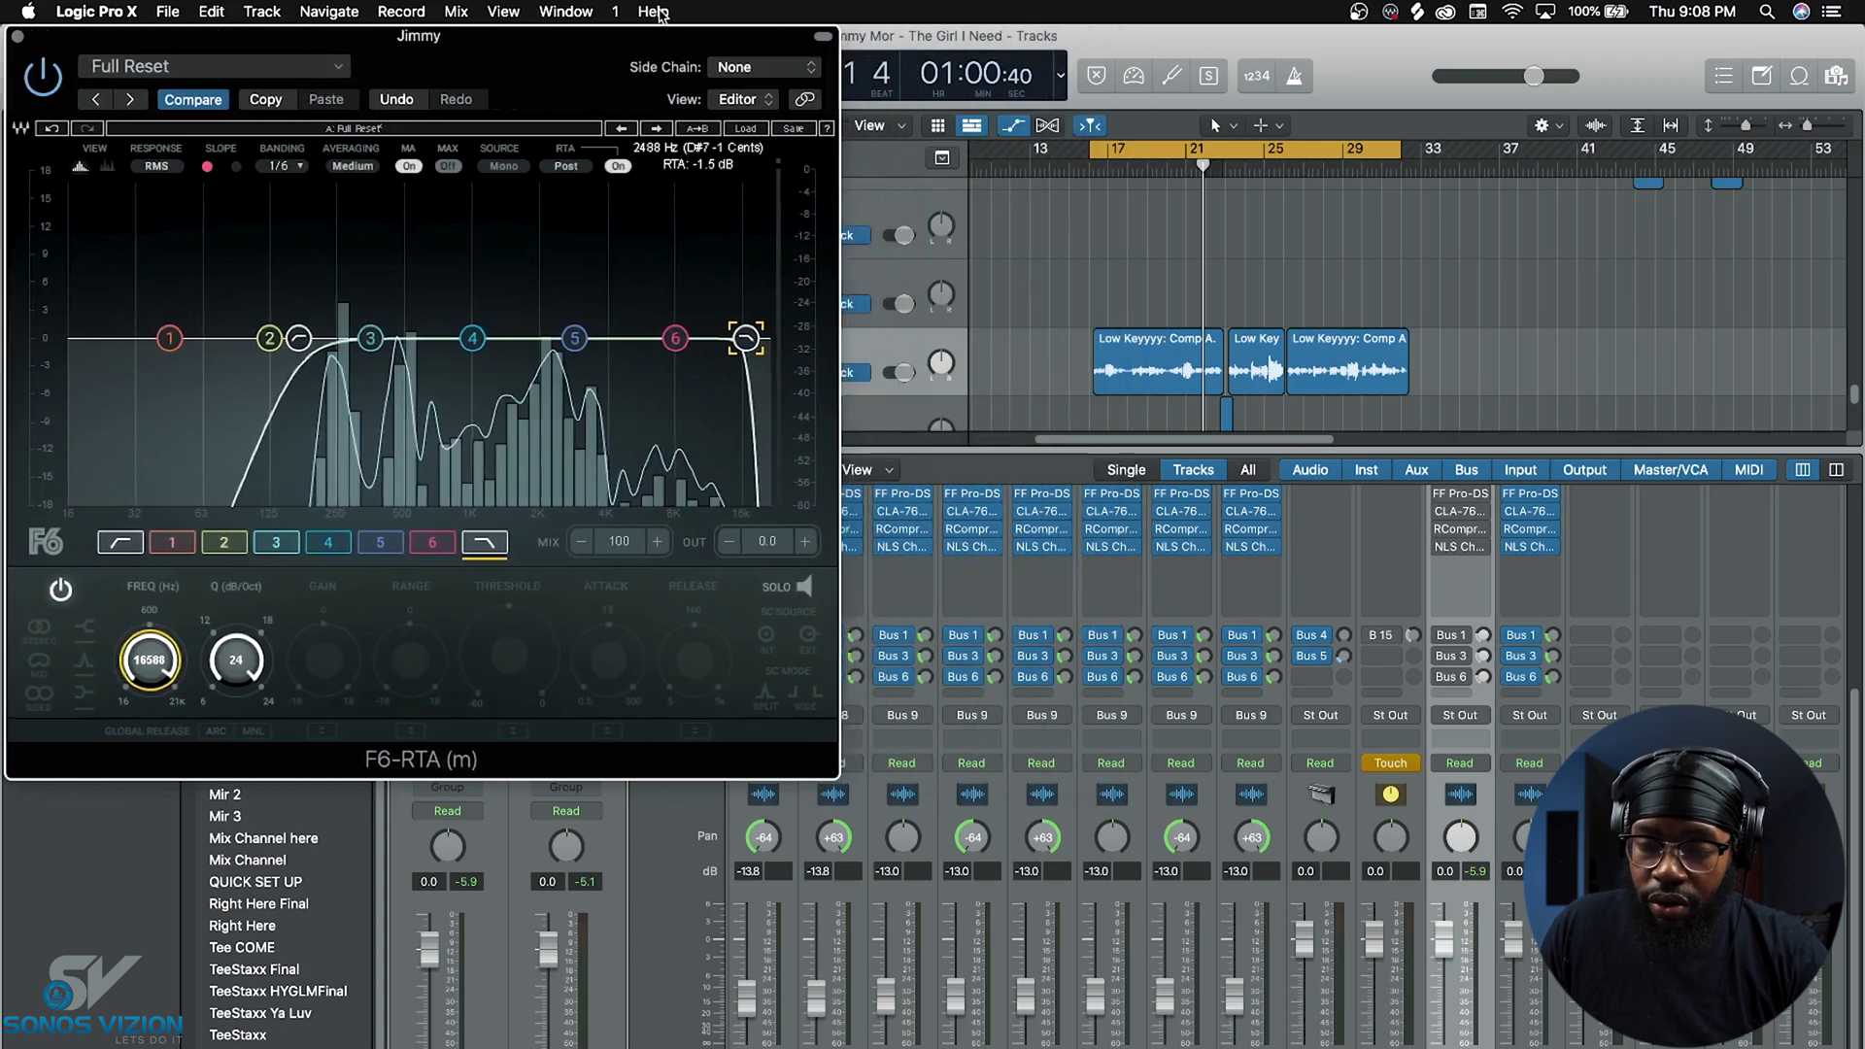
pyautogui.scroll(5, 1496, 631)
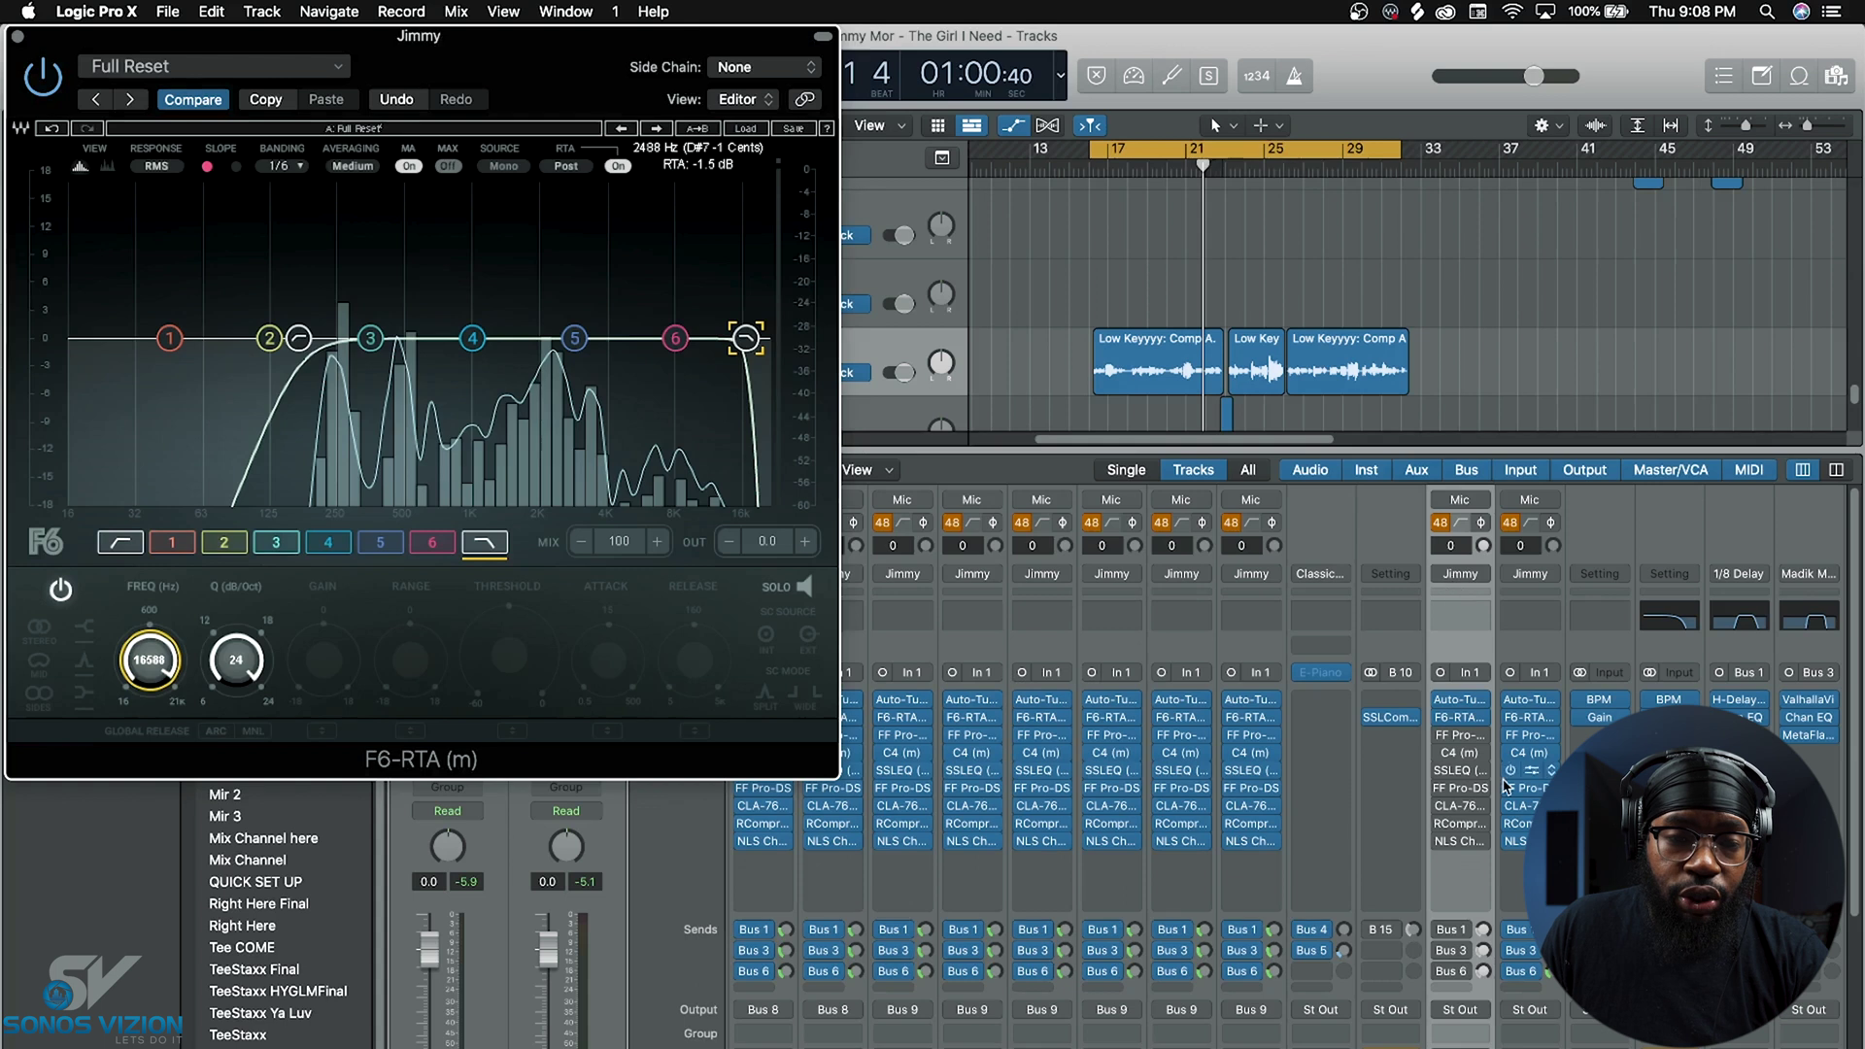
pyautogui.click(1460, 735)
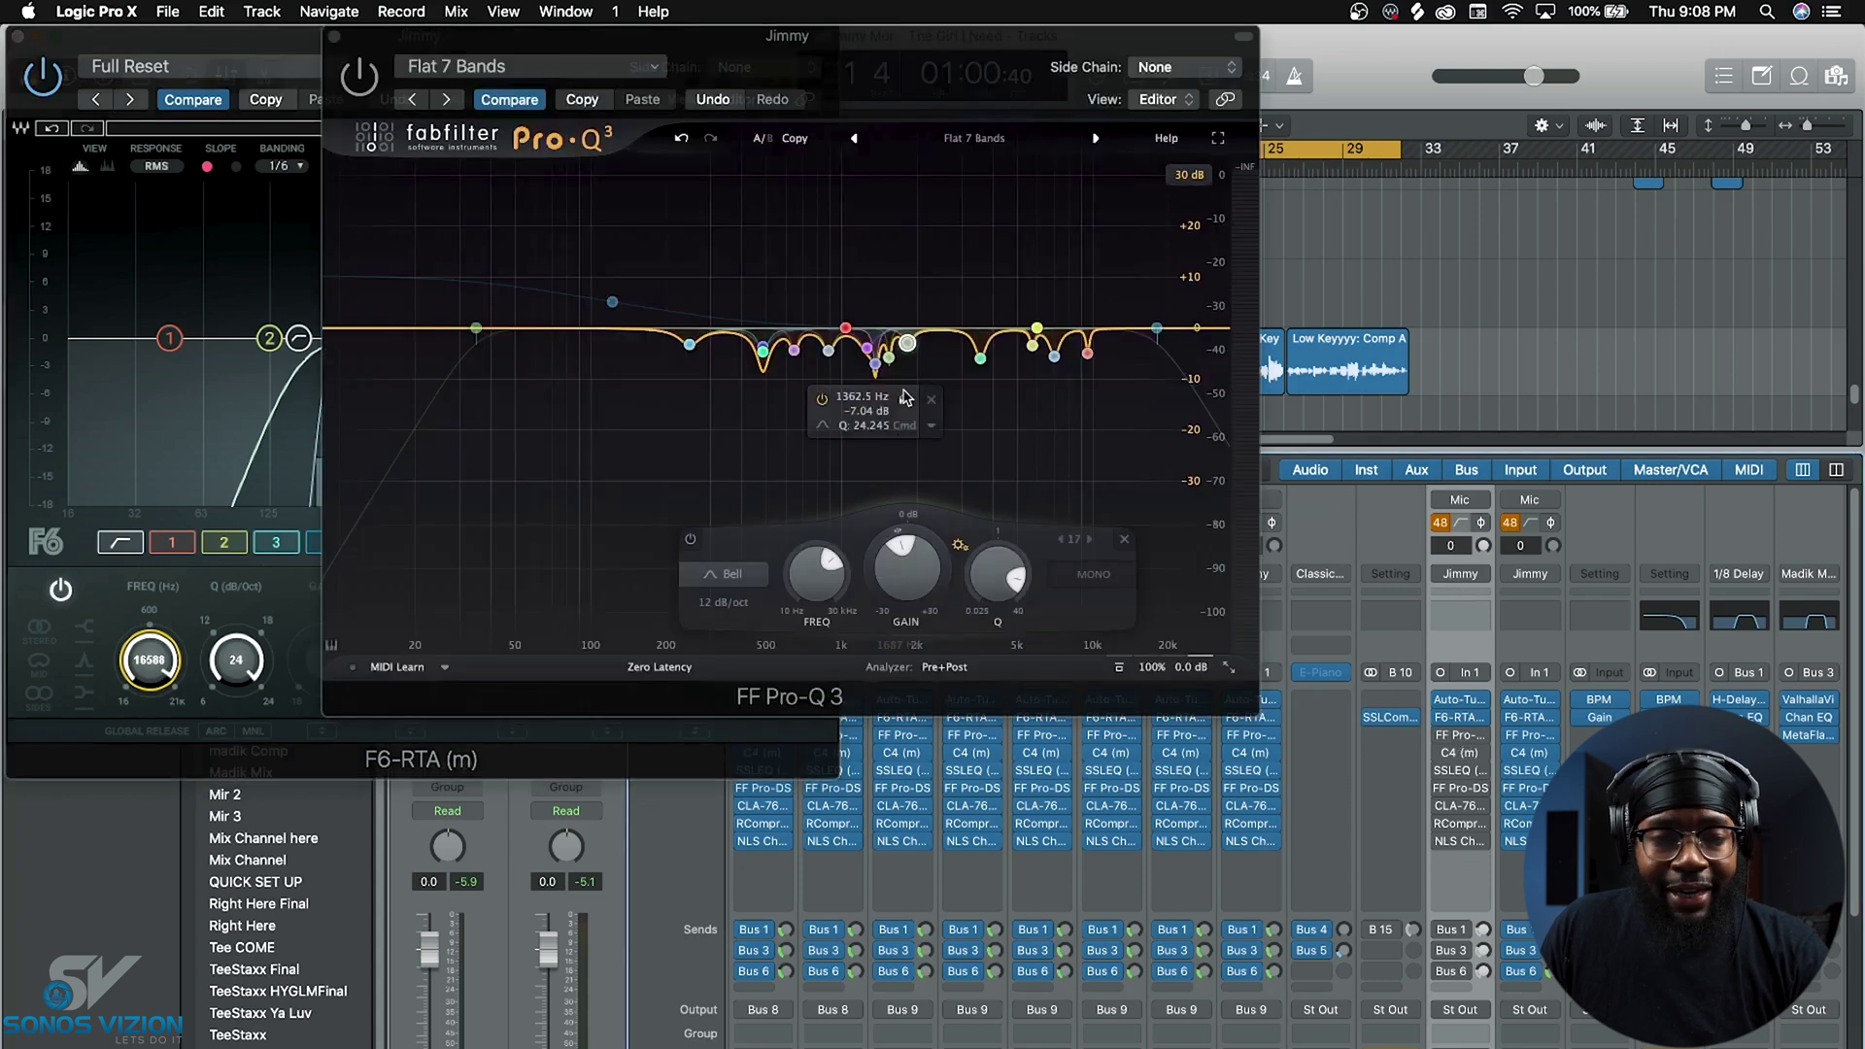
pyautogui.moveTo(587, 37); pyautogui.dragTo(533, 38)
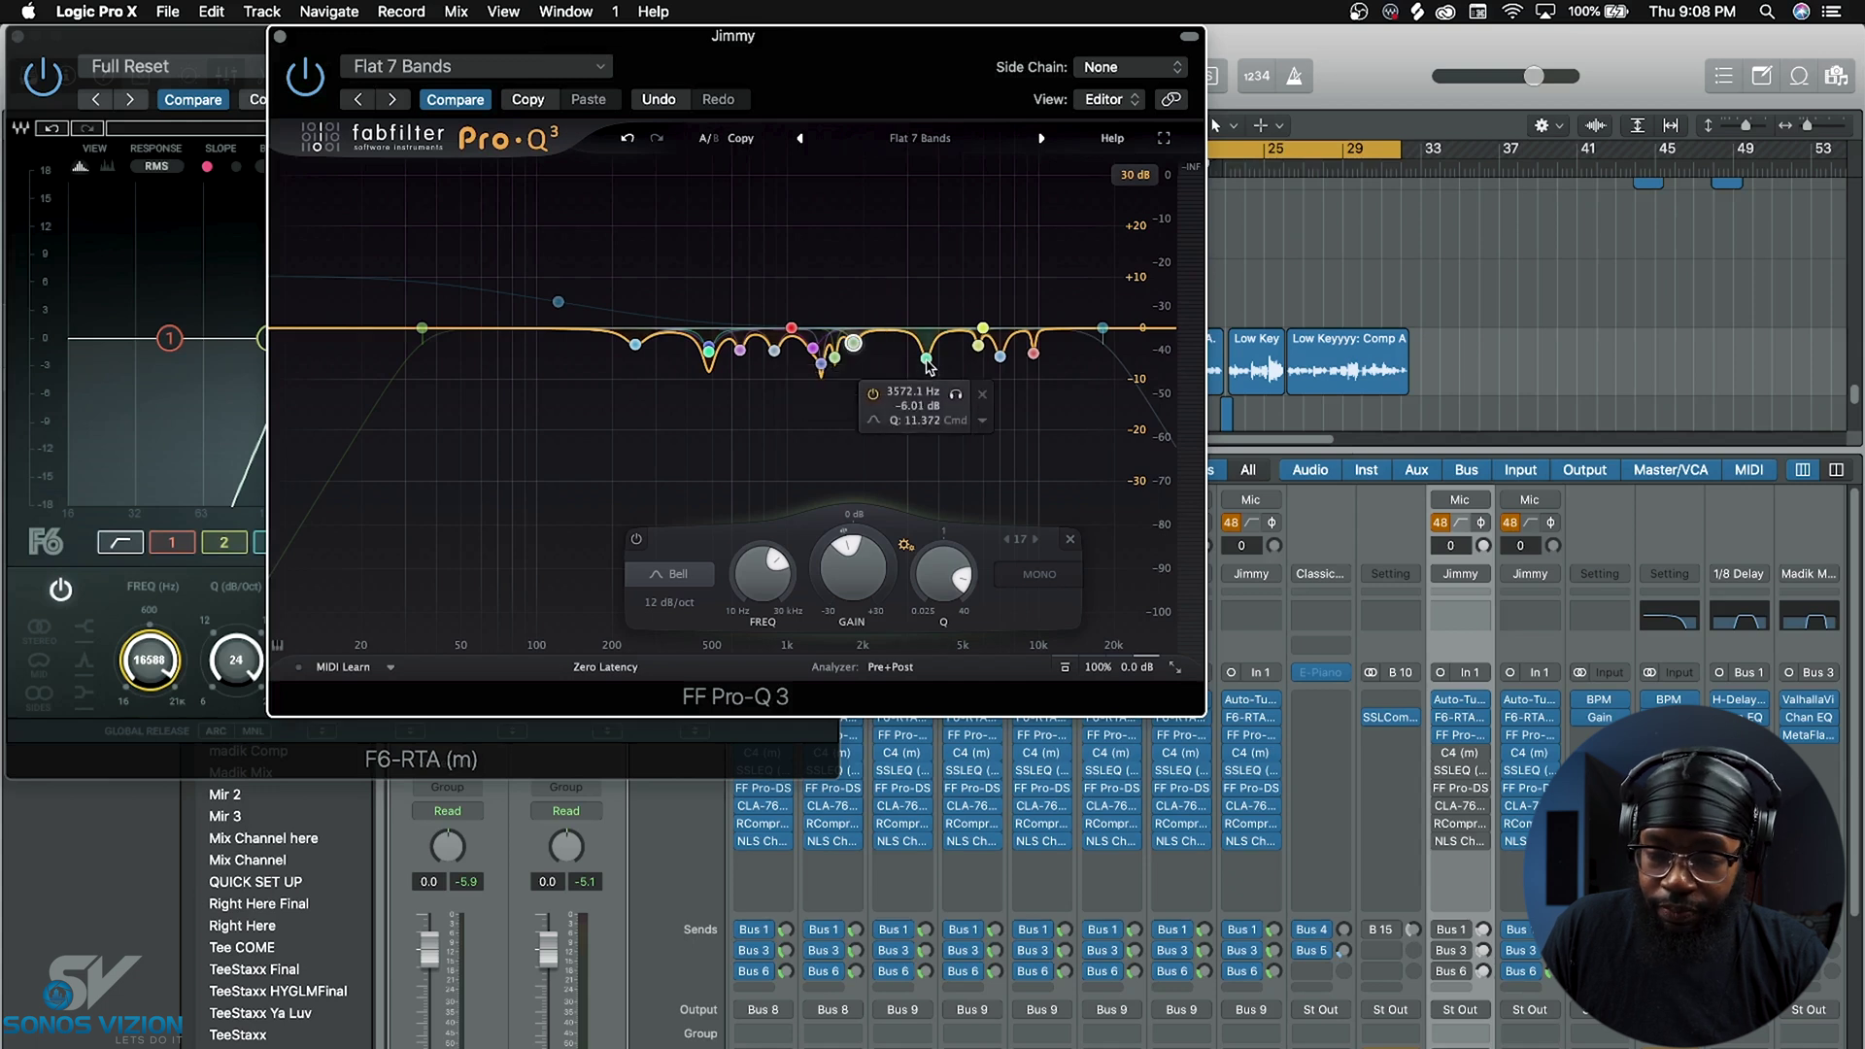
# Step: Boost the narrow bell band near 3.5 kHz to +30 dB and sweep it during playback down to between 500 Hz and 1 kHz
pyautogui.moveTo(928, 361); pyautogui.dragTo(923, 160)
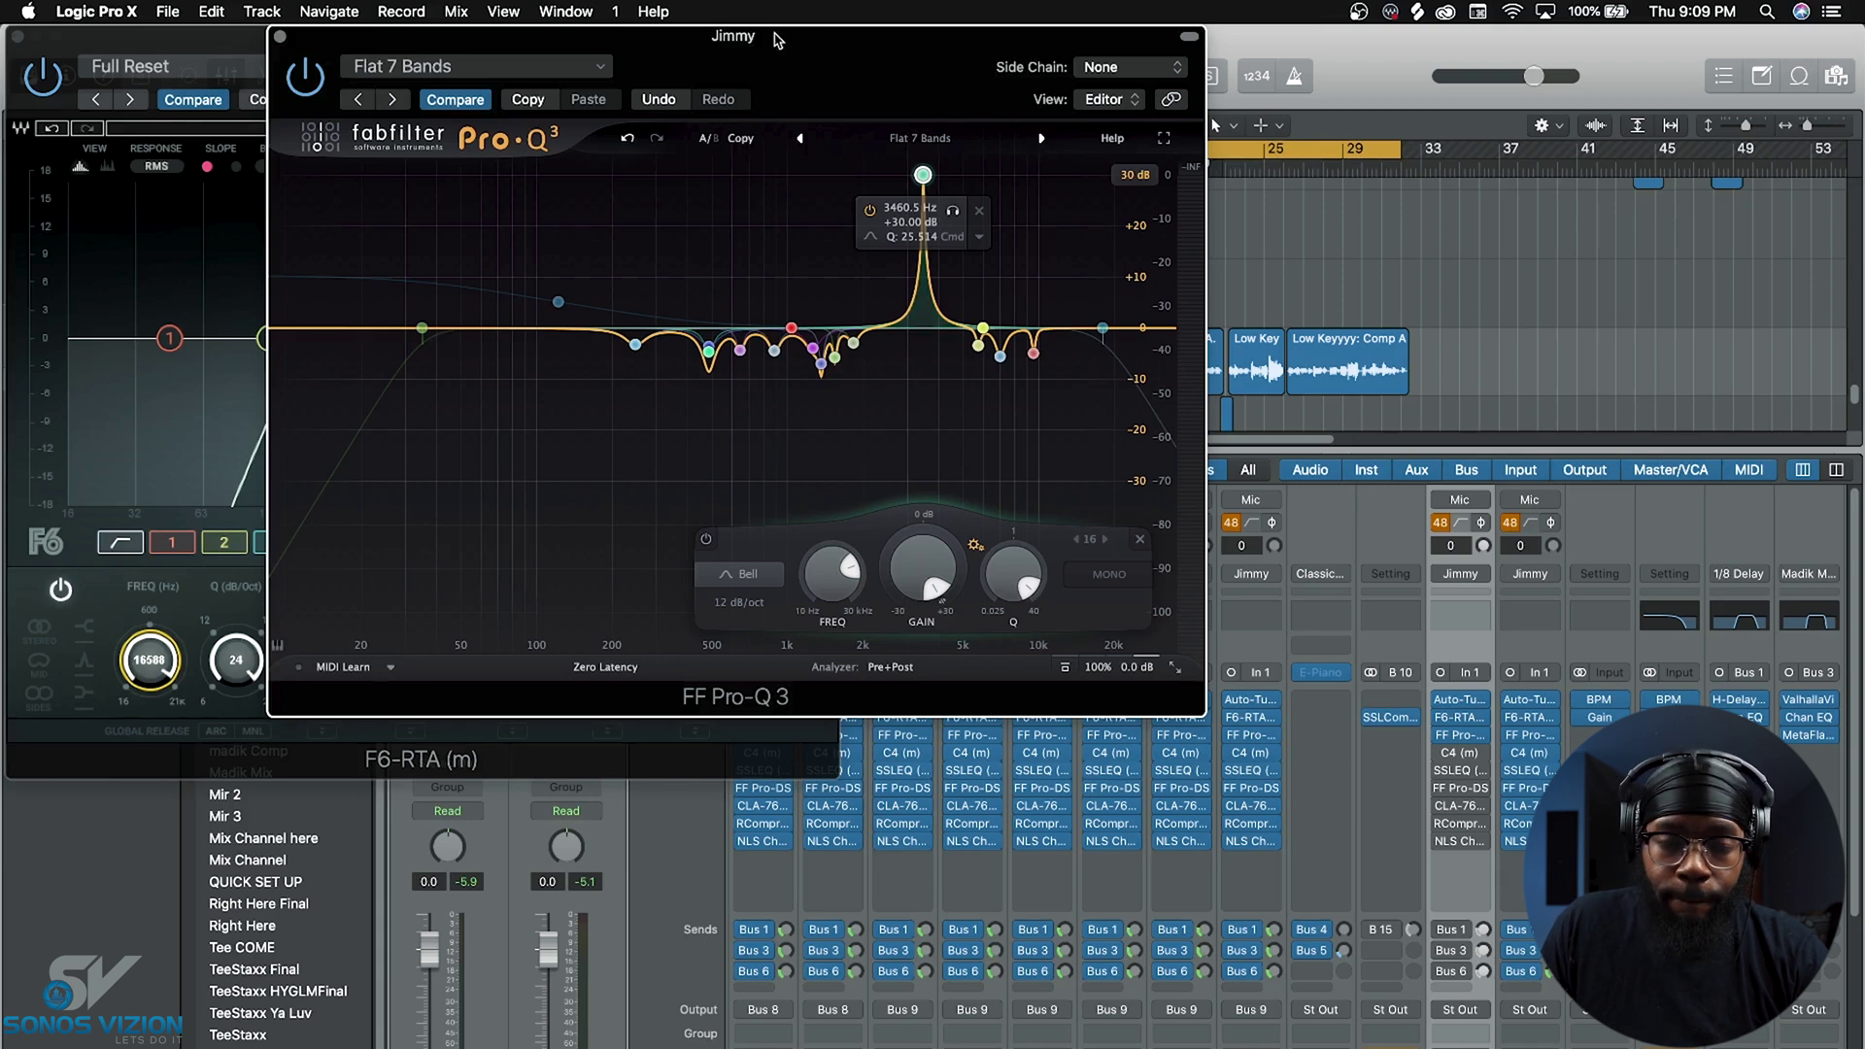
pyautogui.moveTo(772, 35); pyautogui.dragTo(558, 35)
pyautogui.press('space')
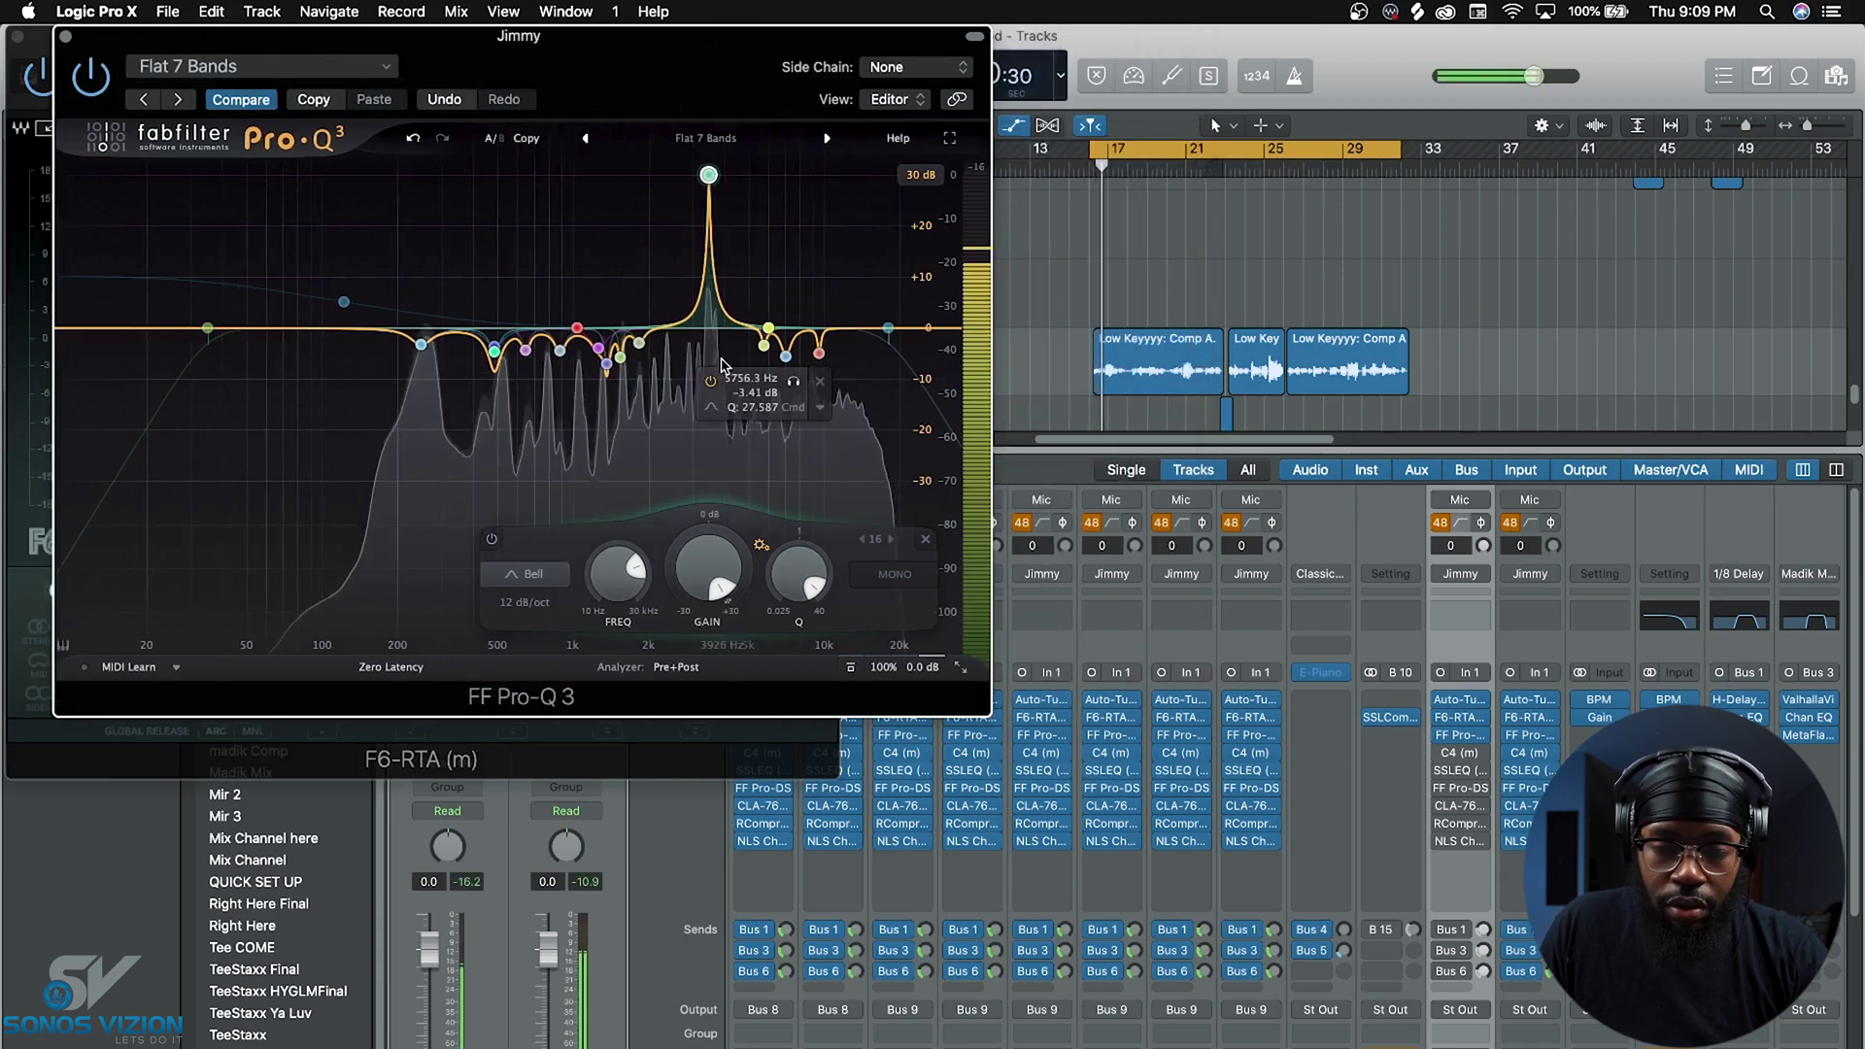
pyautogui.moveTo(712, 561)
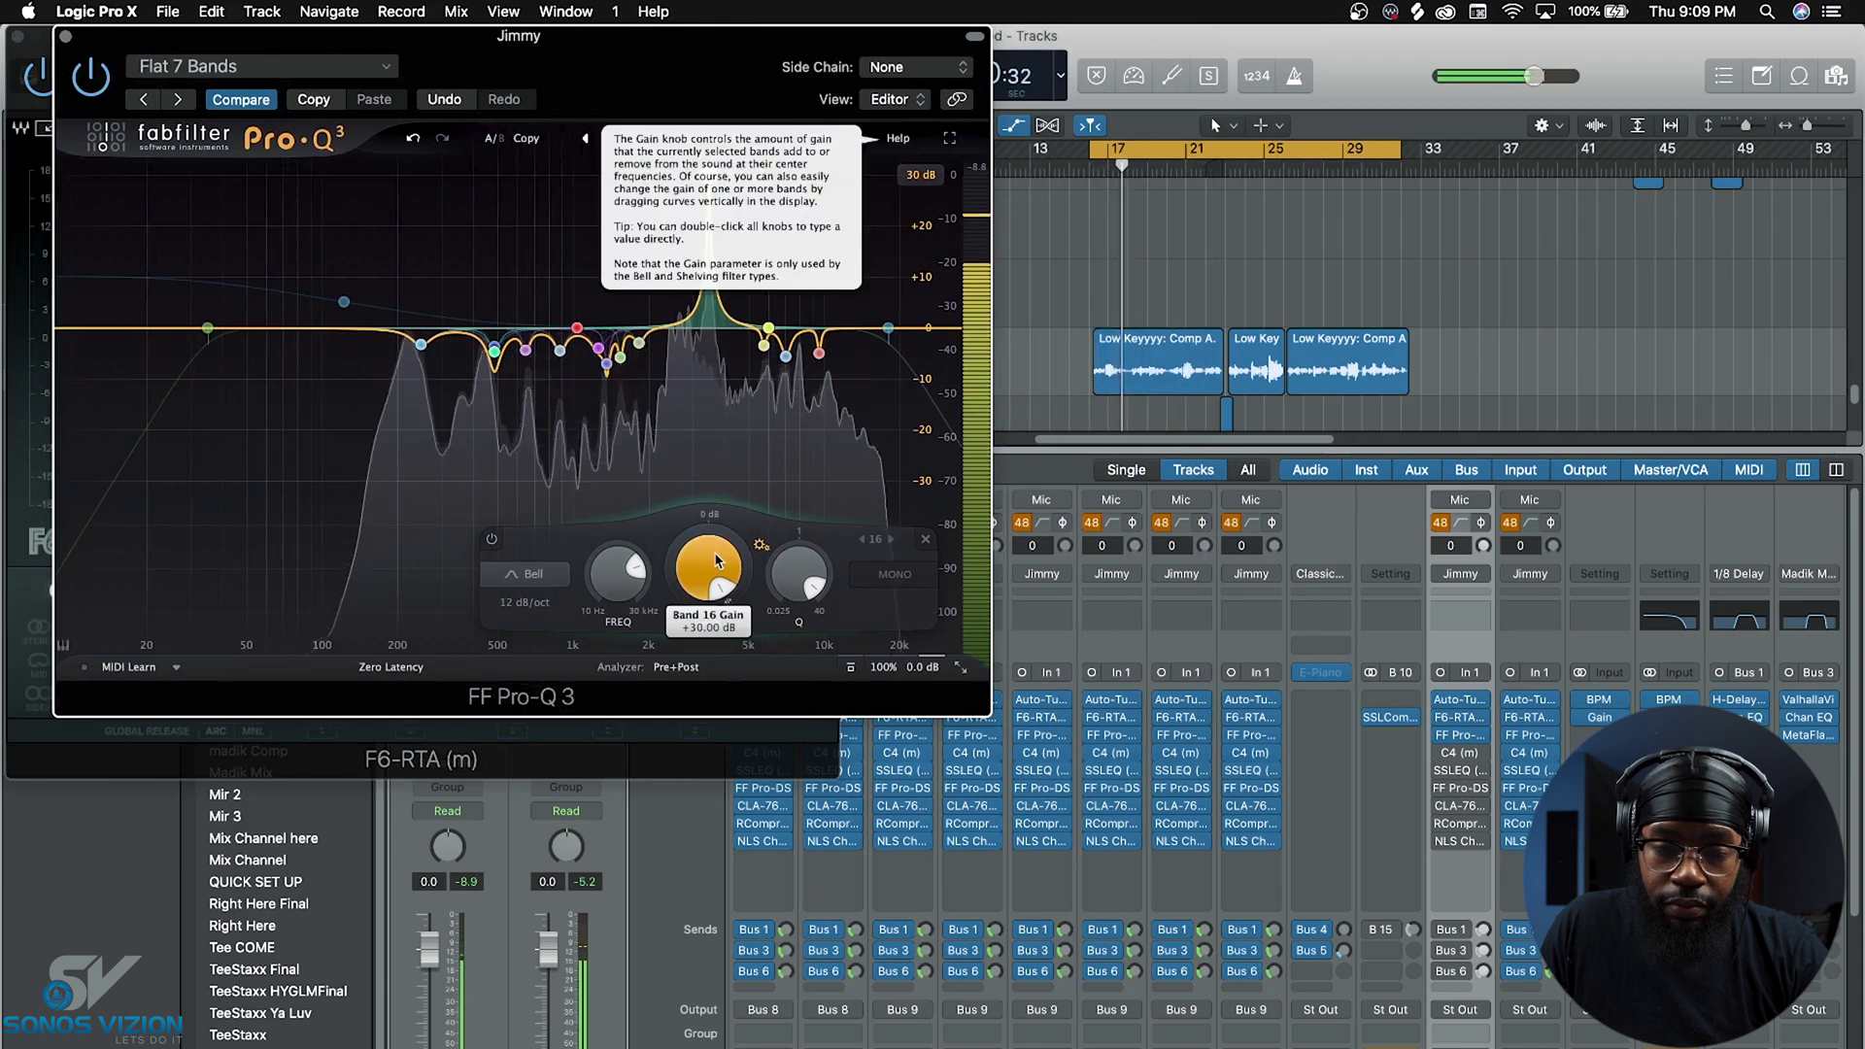
pyautogui.moveTo(638, 568)
pyautogui.scroll(3, 638, 569)
pyautogui.scroll(-5, 639, 568)
pyautogui.scroll(-6, 638, 568)
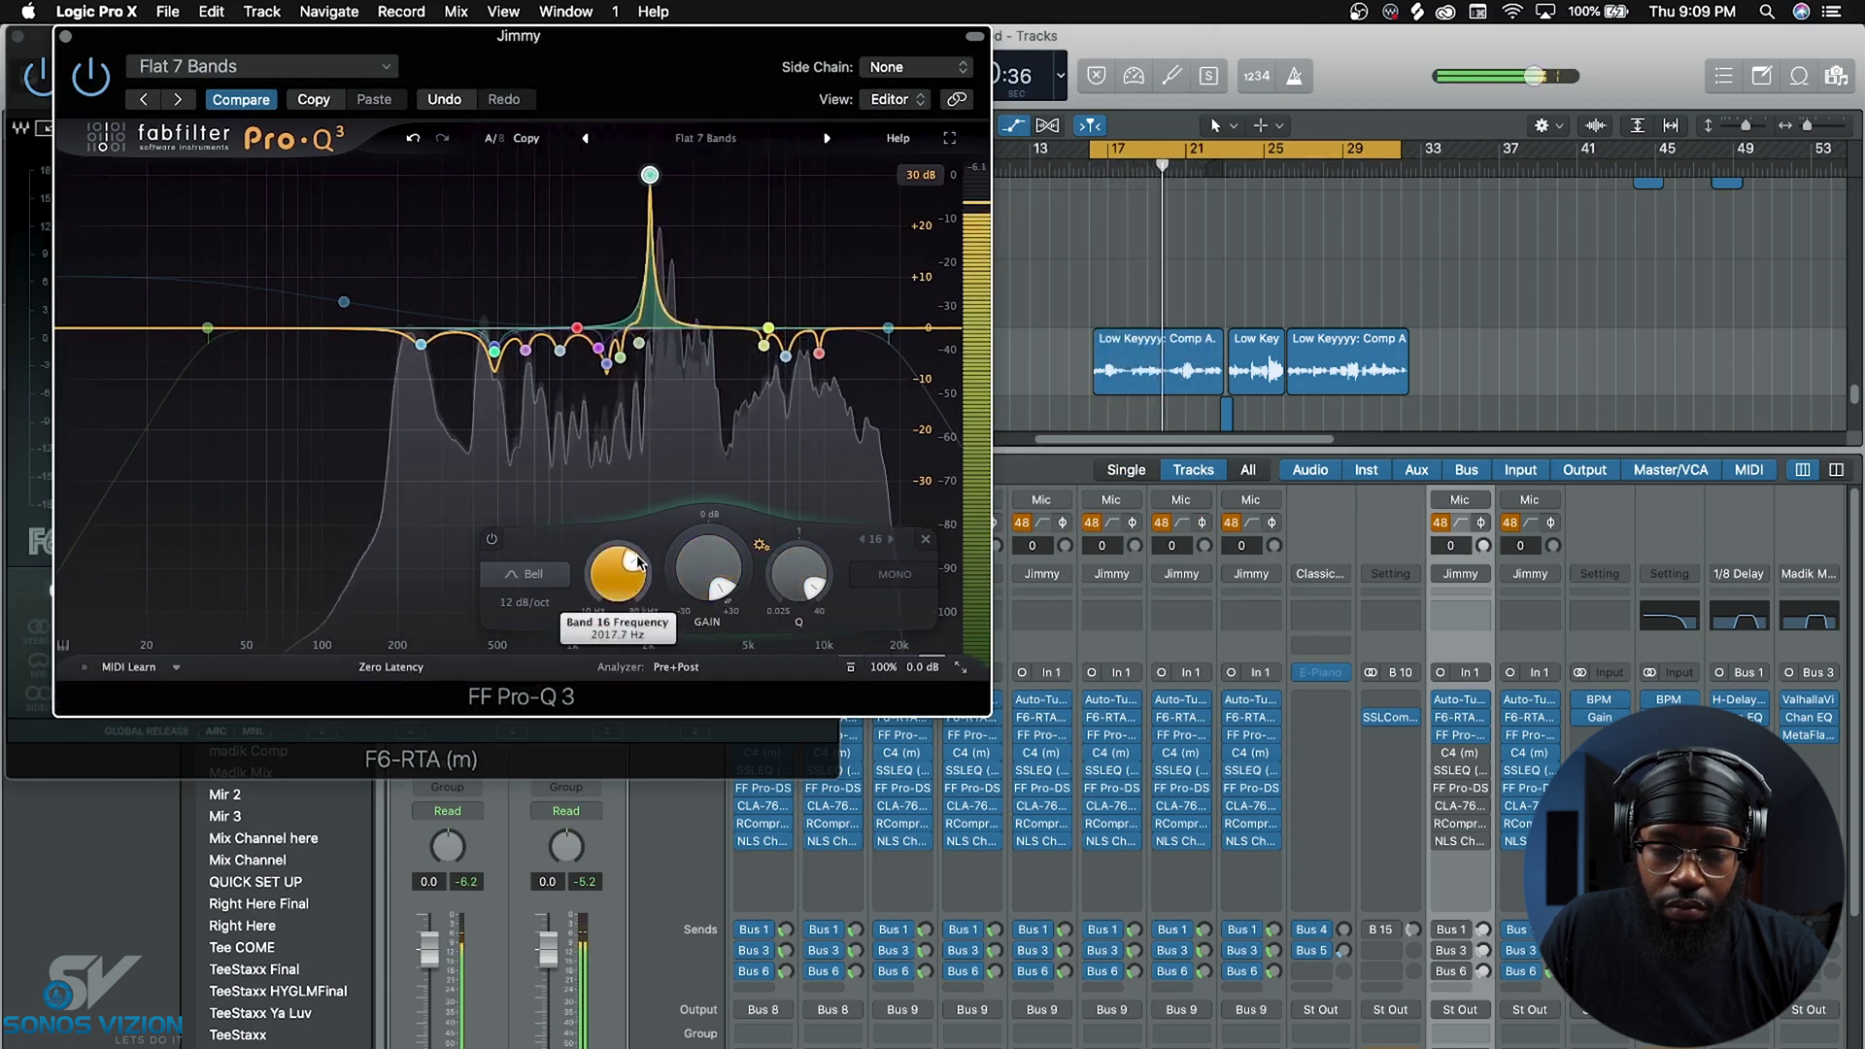
pyautogui.scroll(-3, 636, 552)
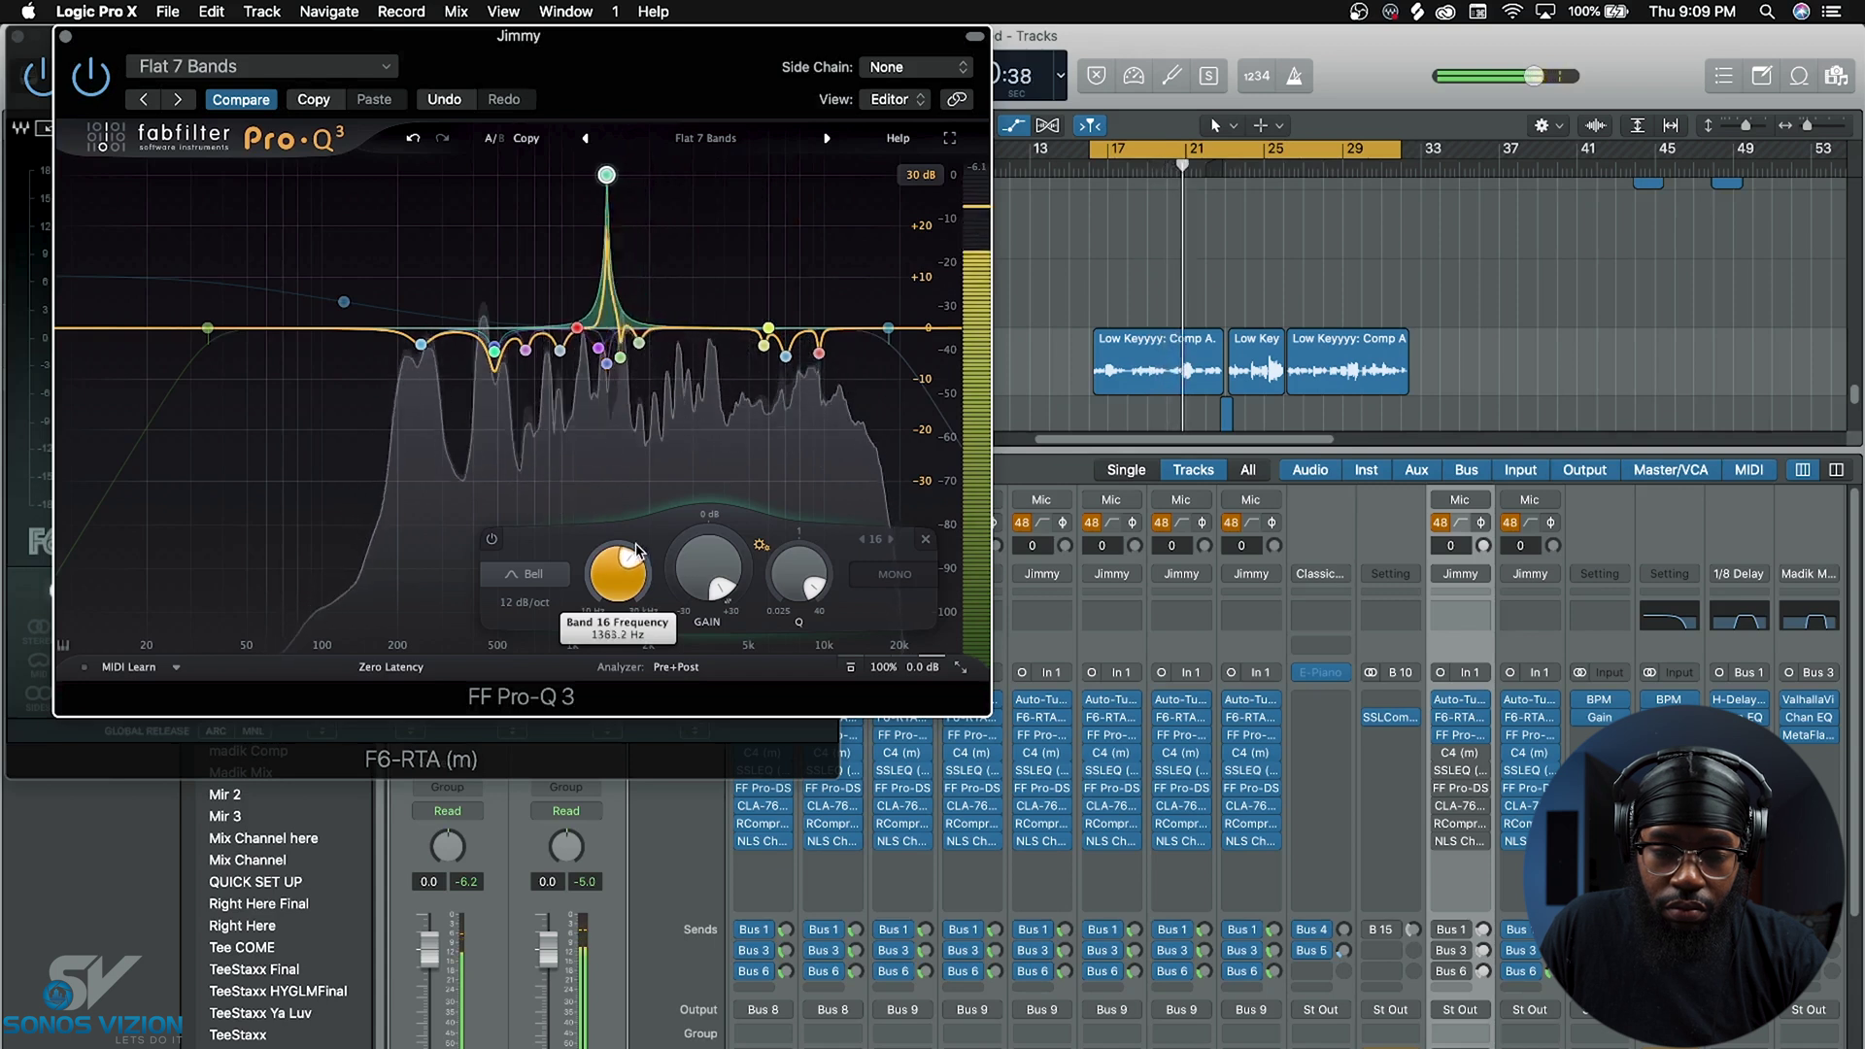
pyautogui.scroll(-4, 636, 544)
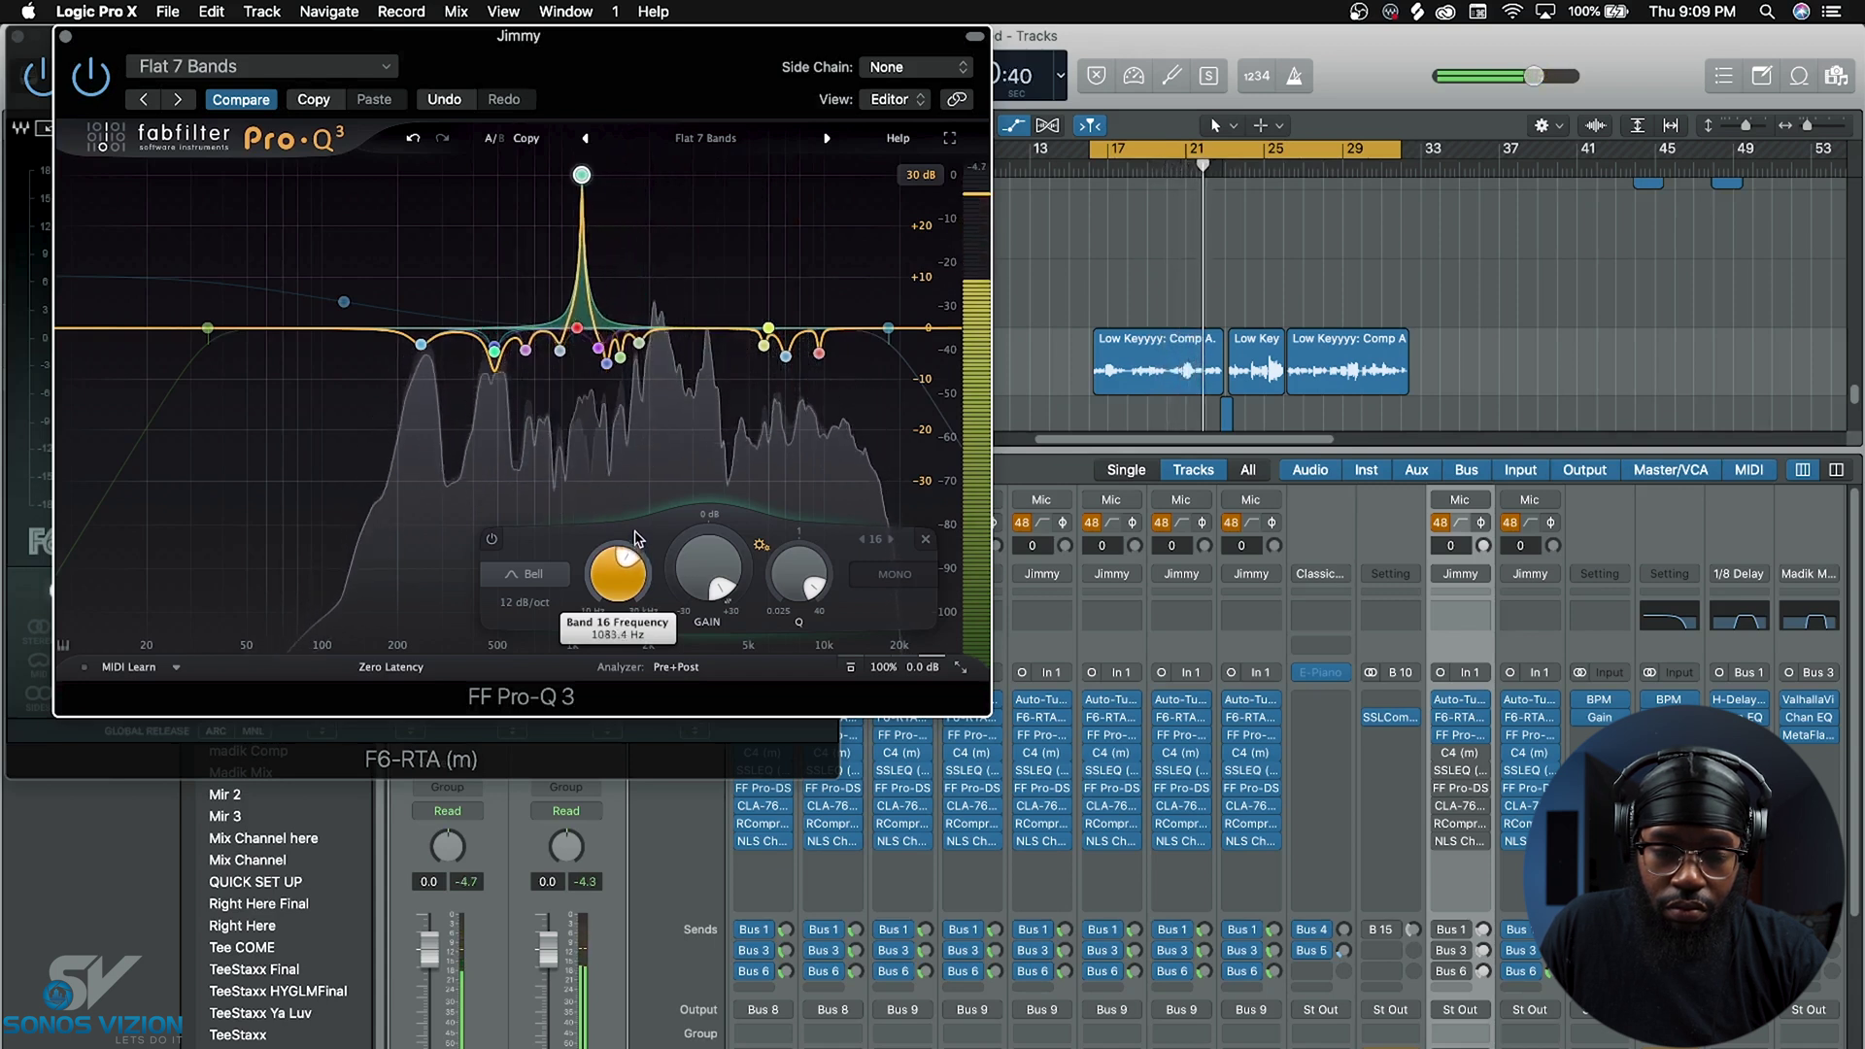
pyautogui.scroll(-3, 636, 486)
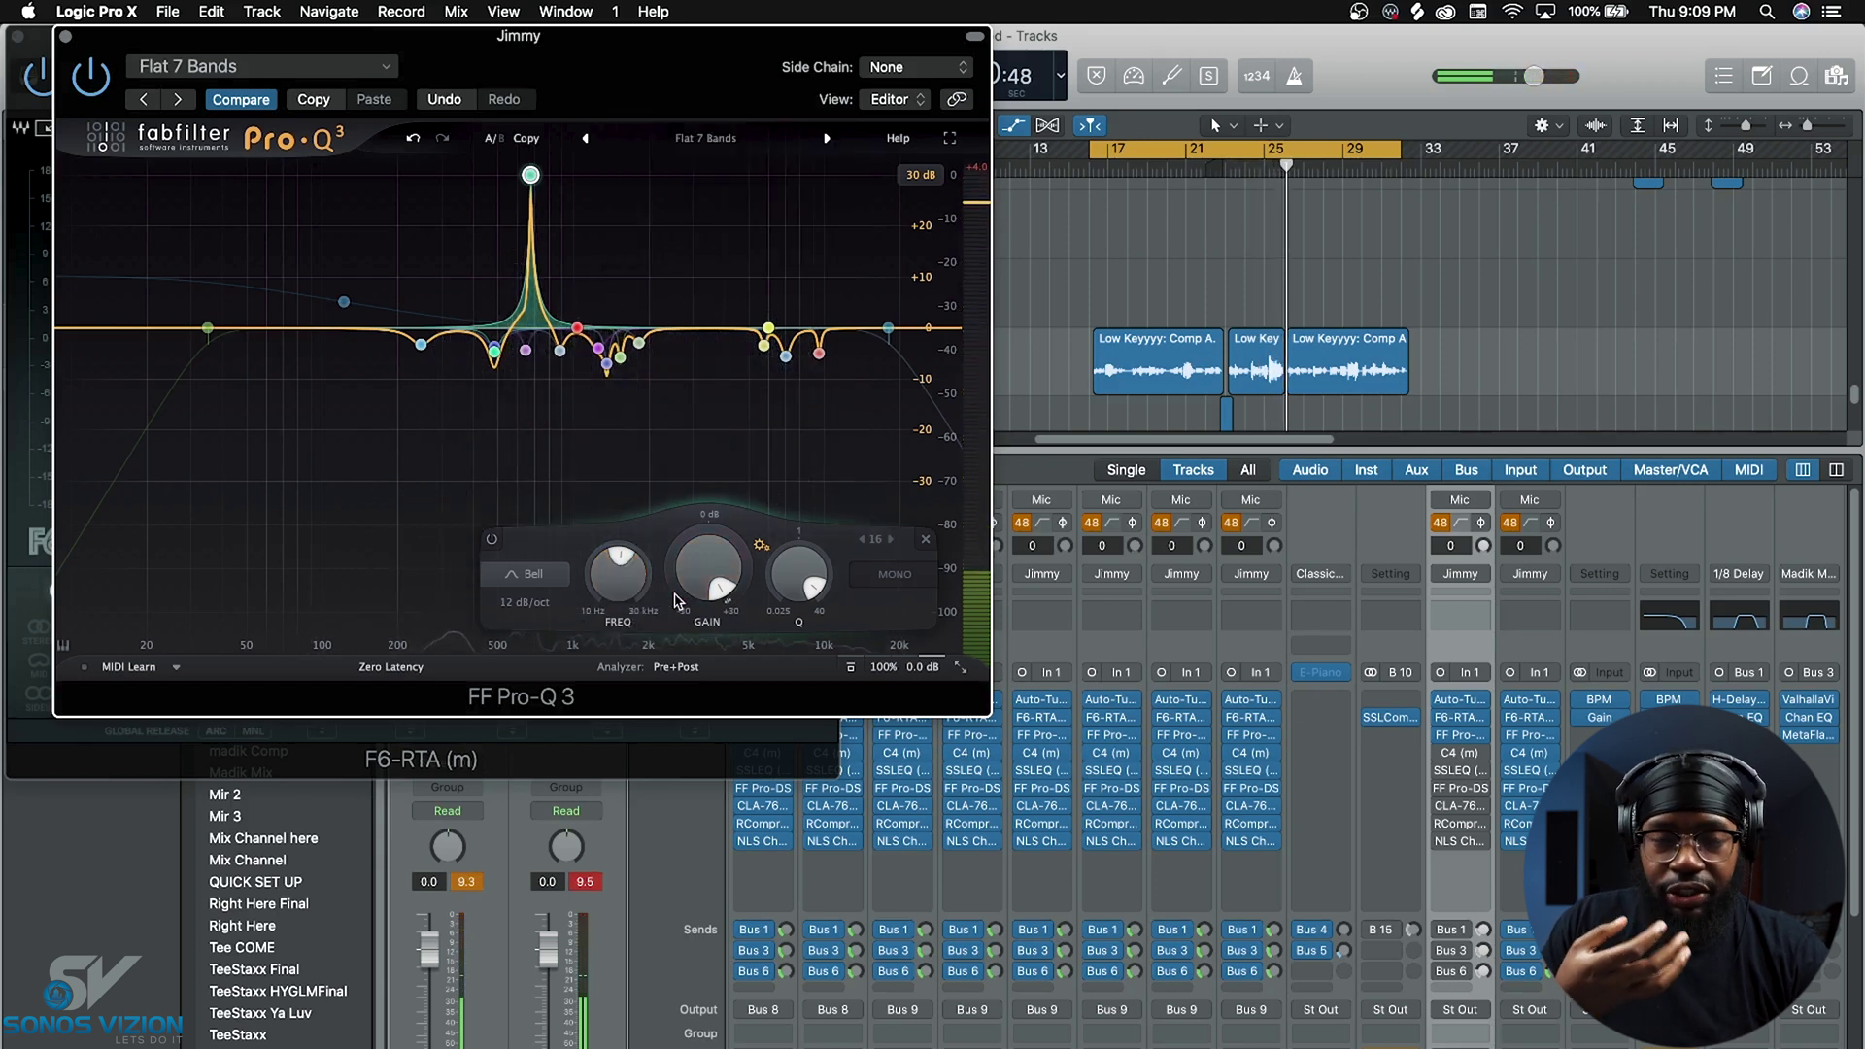
# Step: Turn the boosted Pro-Q 3 band into a moderate cut with a wider Q
pyautogui.moveTo(680, 597)
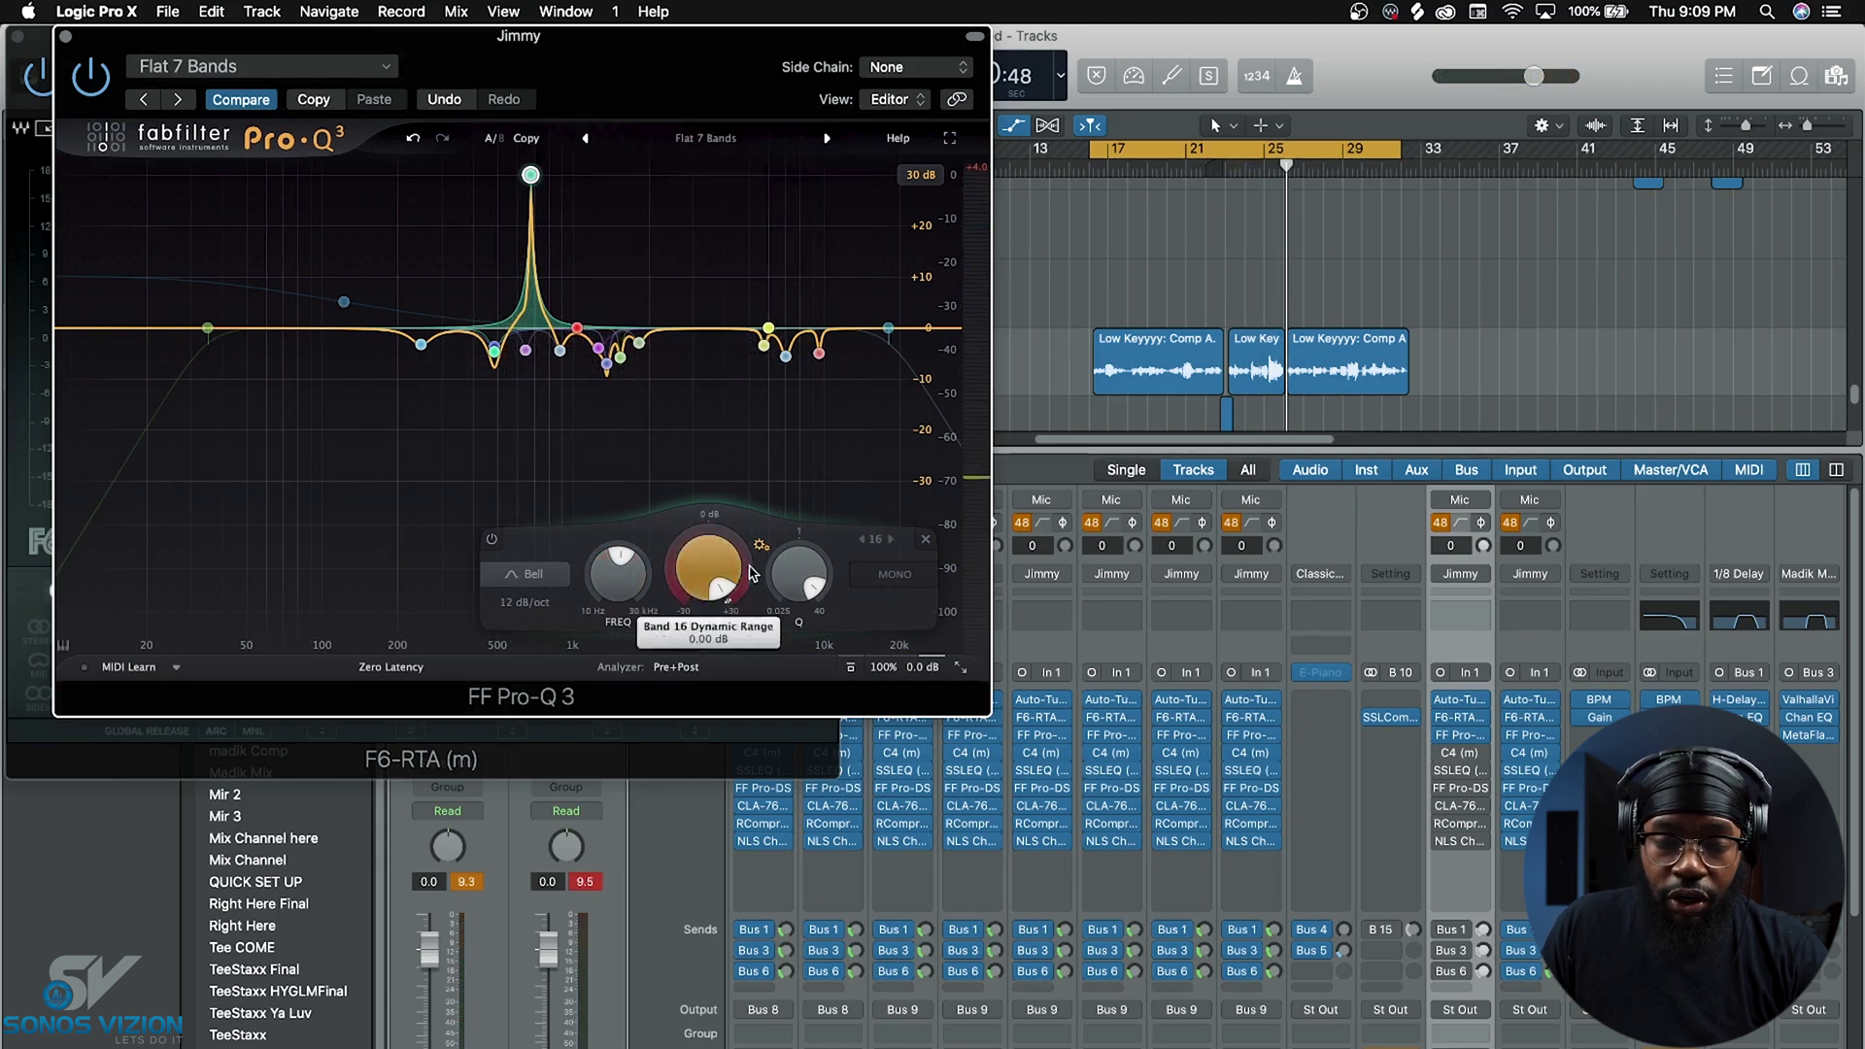
pyautogui.moveTo(710, 583); pyautogui.dragTo(795, 847)
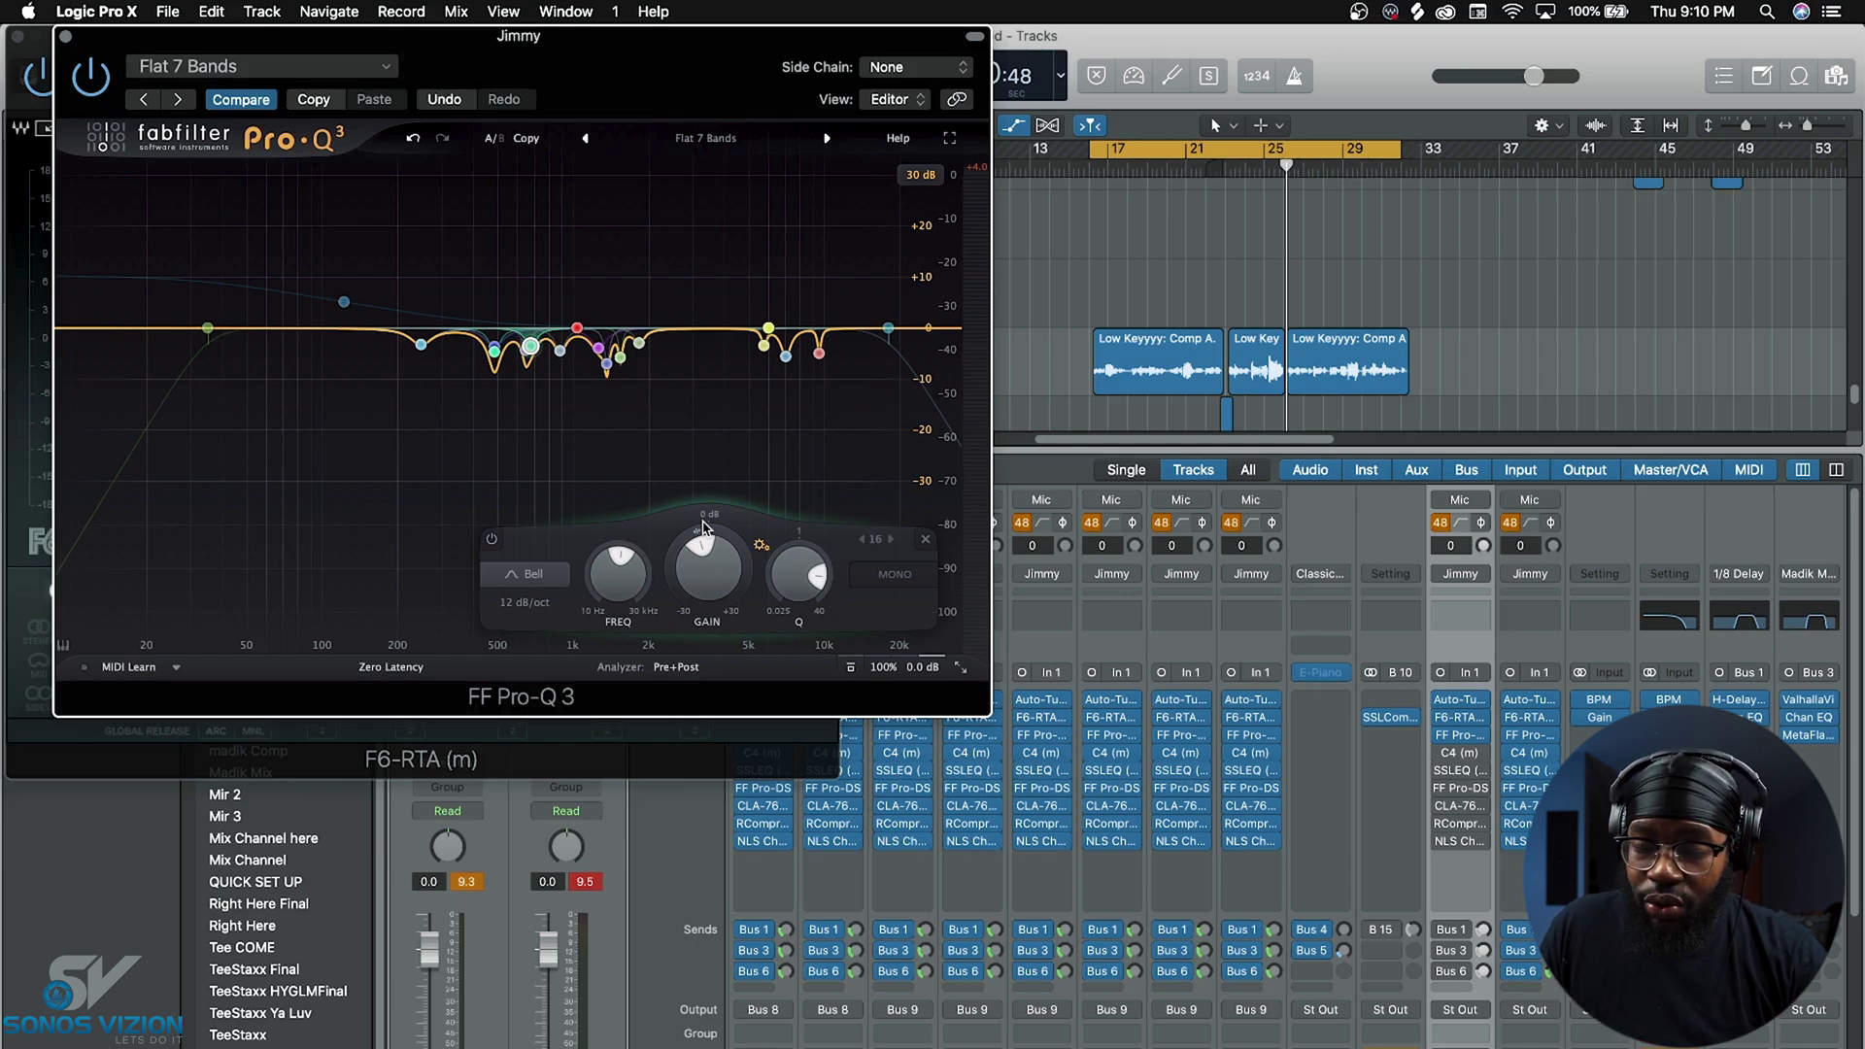
# Step: Open the SSLEQ plug-in on the selected vocal channel and reposition its window over the arrangement area
pyautogui.click(1461, 770)
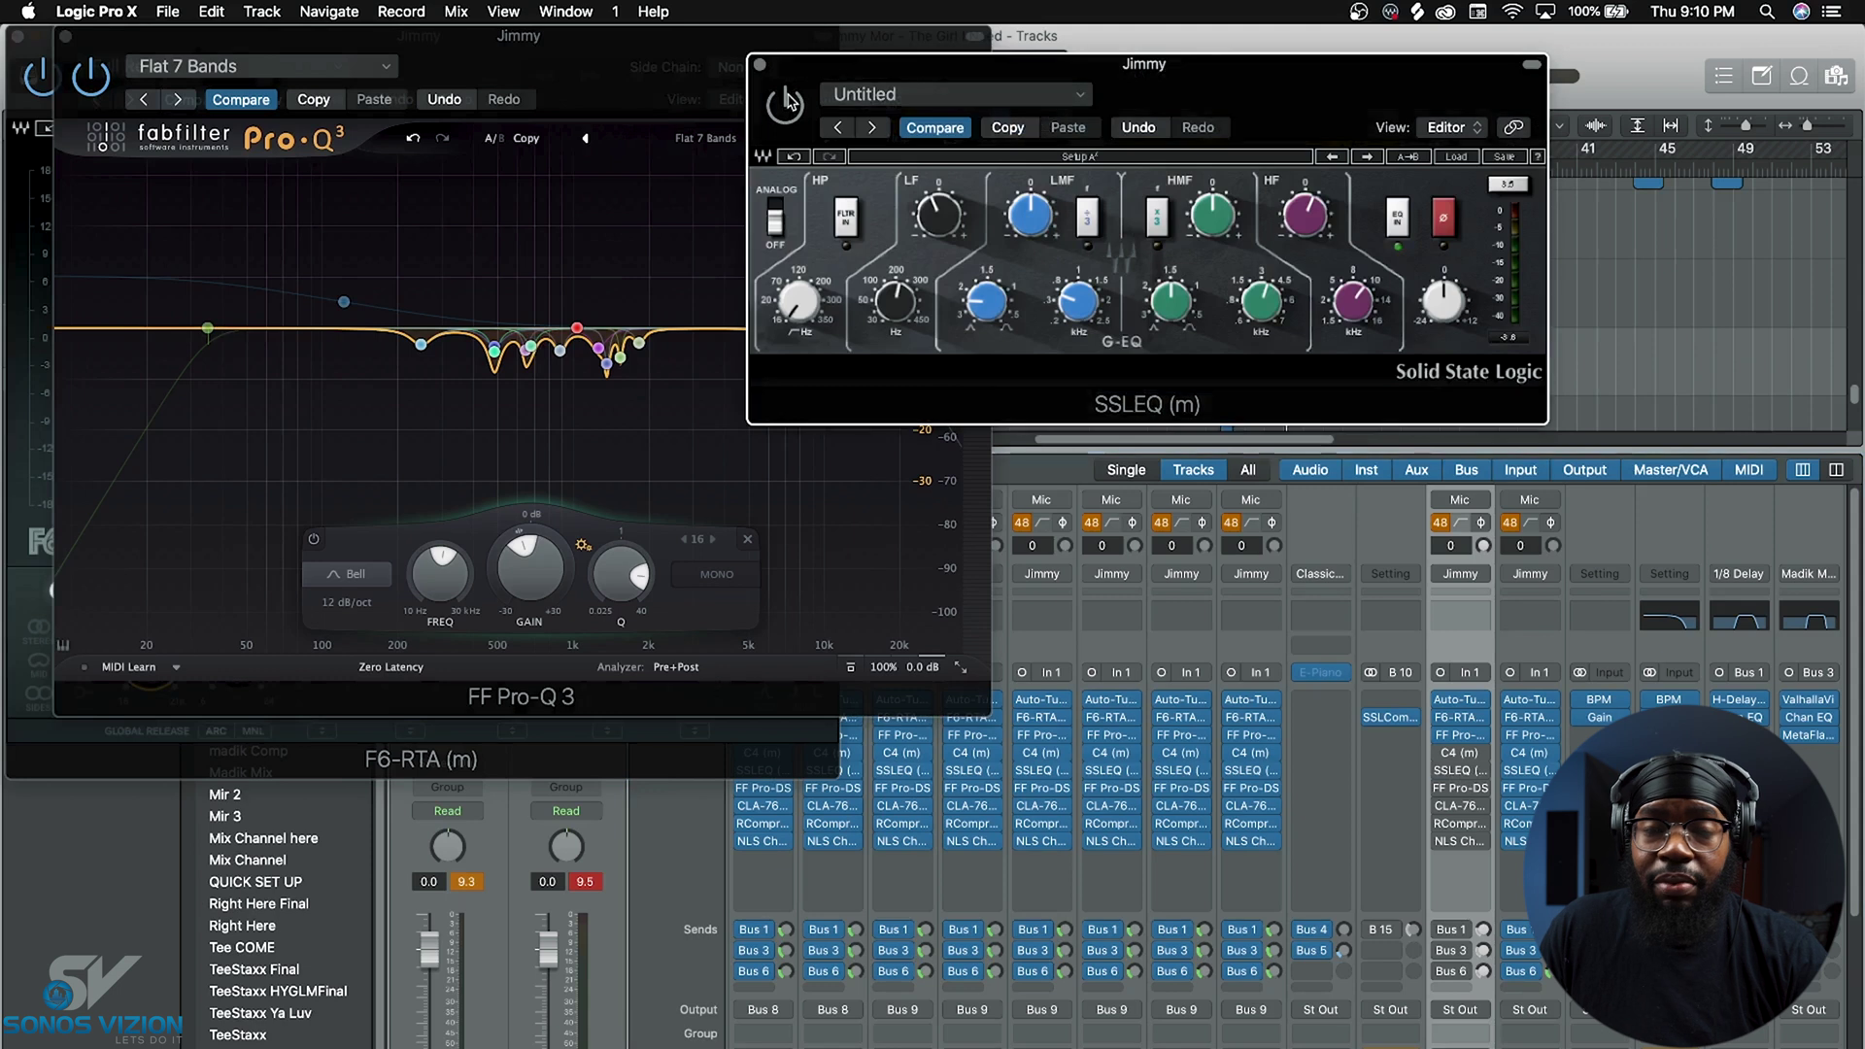
pyautogui.moveTo(826, 63); pyautogui.dragTo(705, 27)
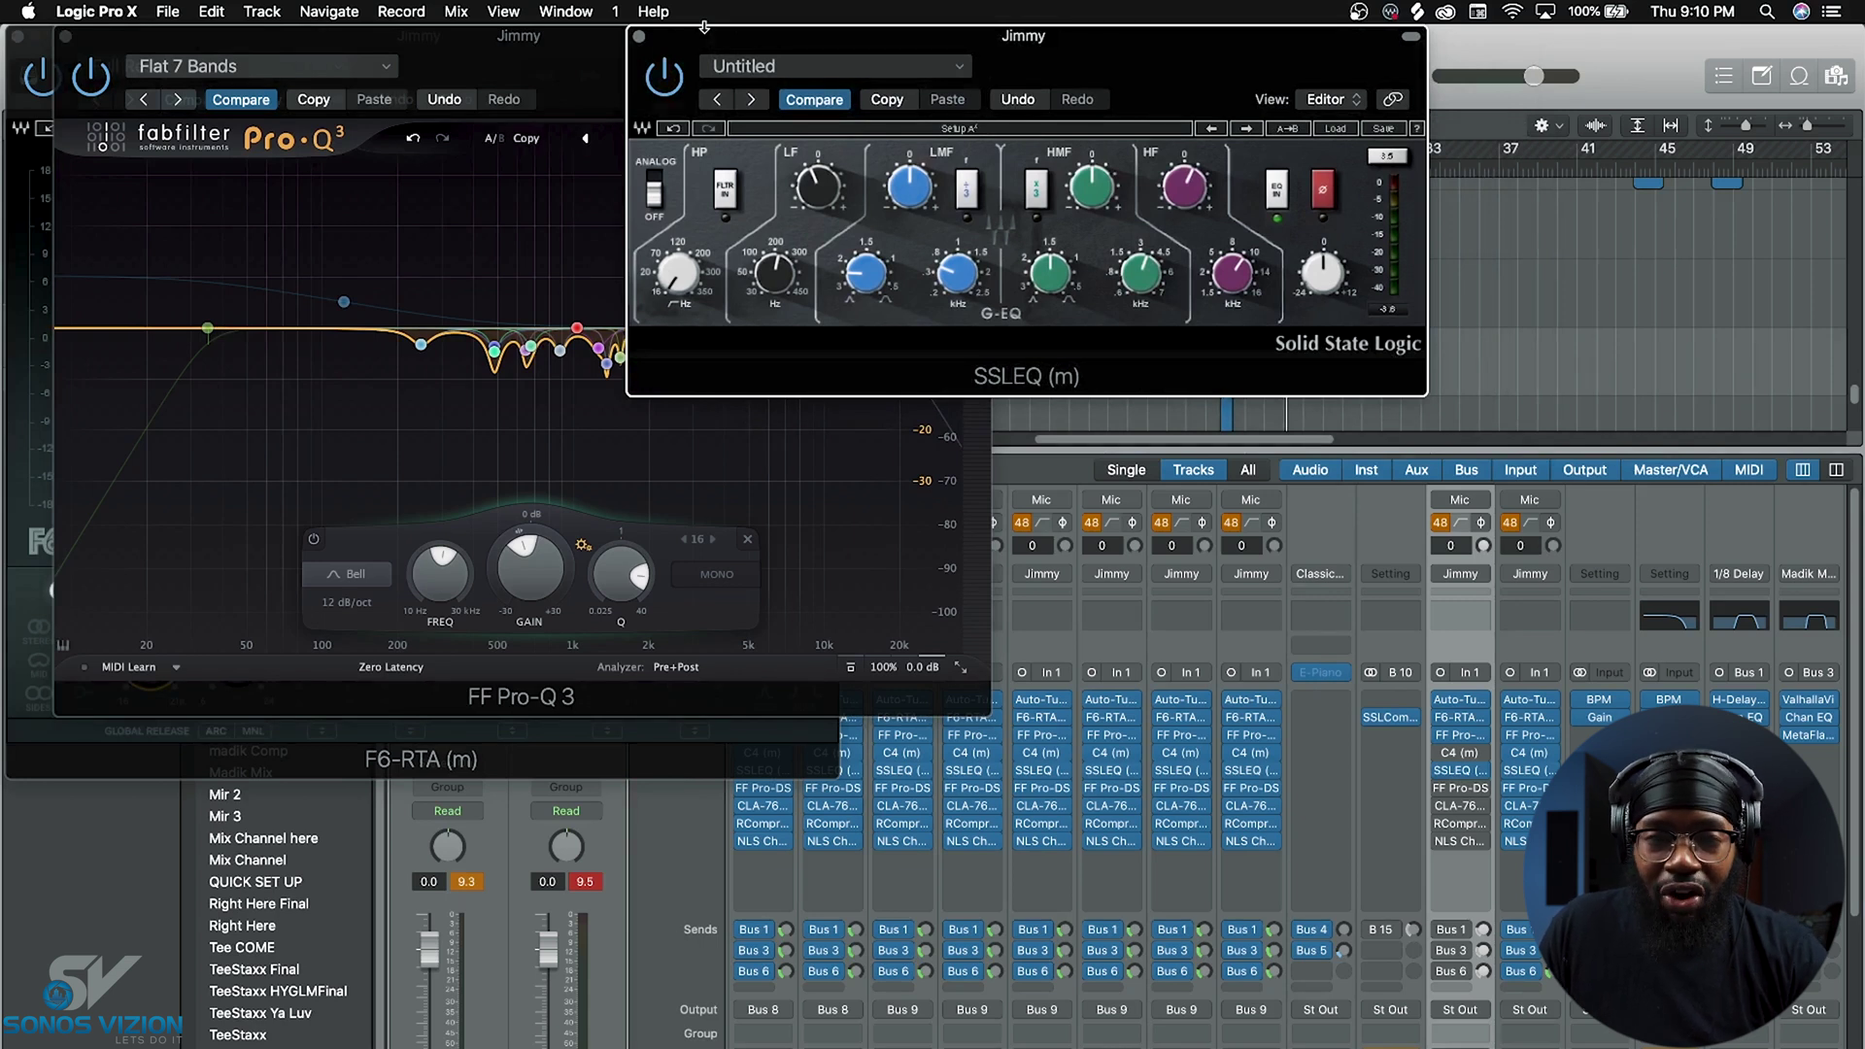
pyautogui.moveTo(872, 40); pyautogui.dragTo(843, 29)
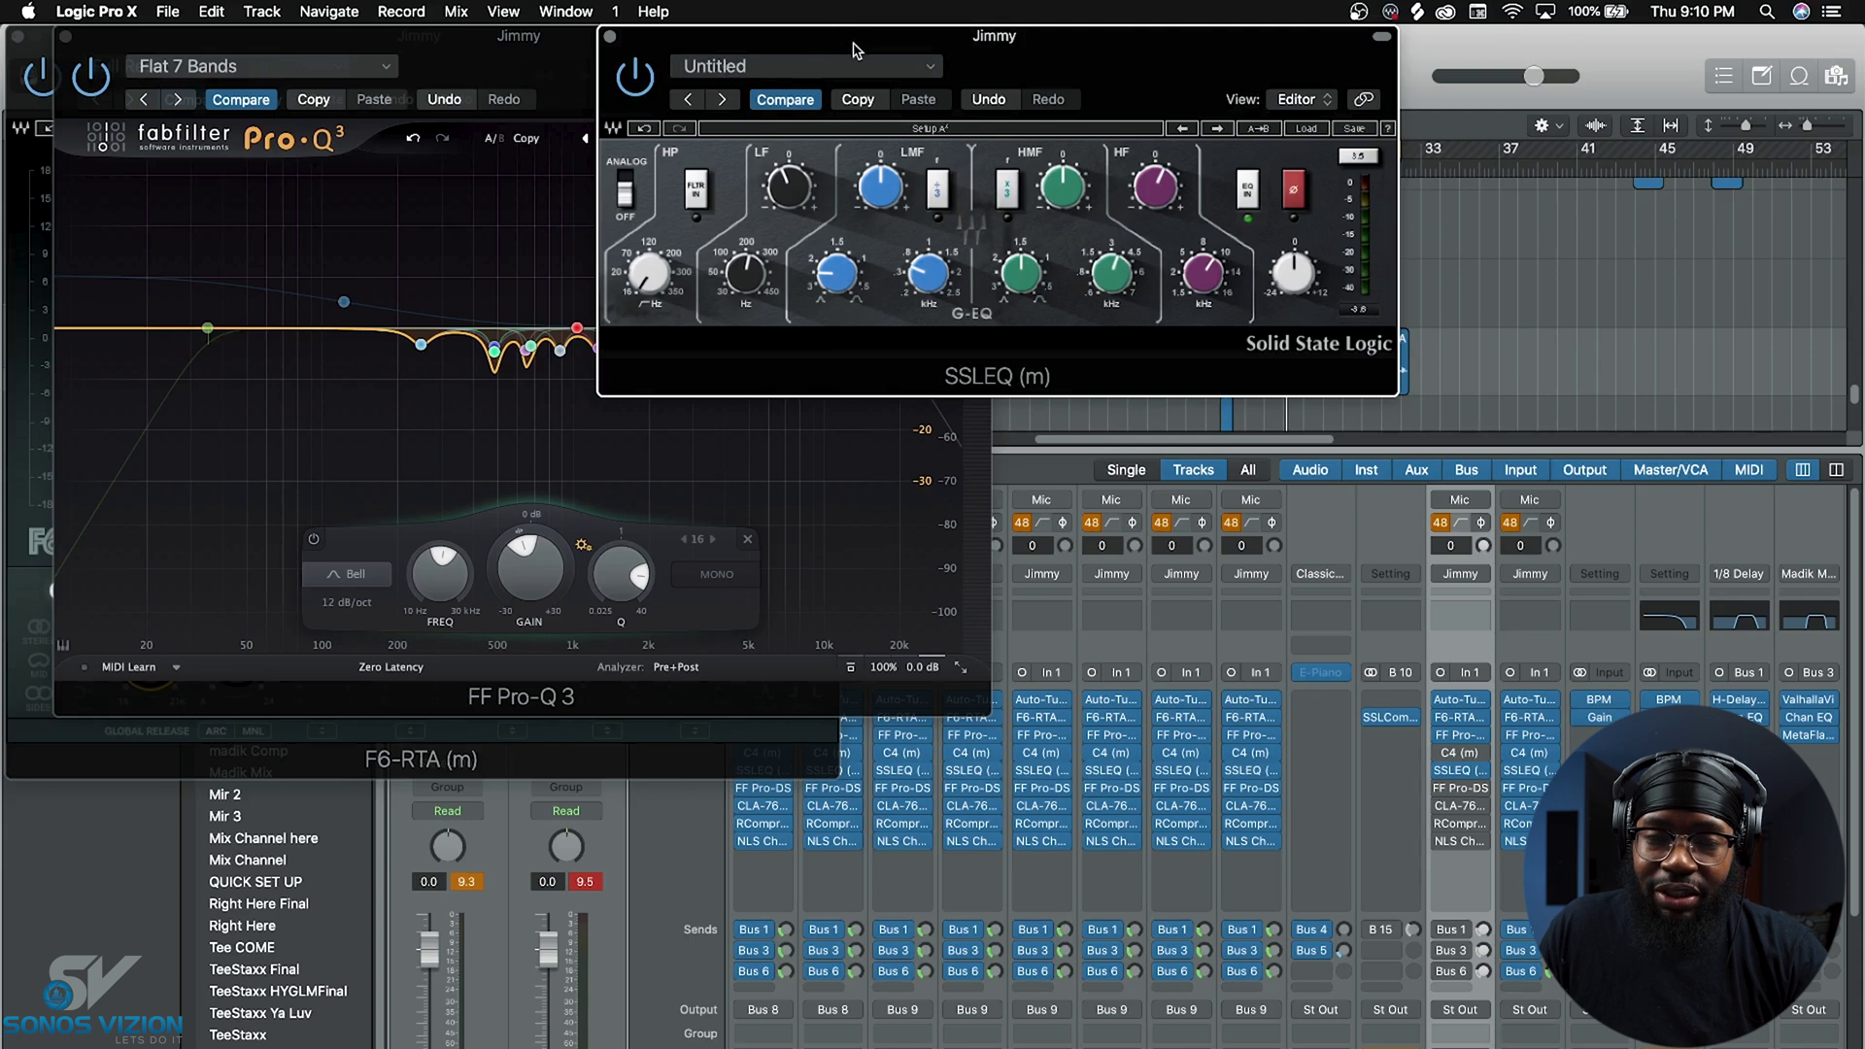
pyautogui.moveTo(860, 47); pyautogui.dragTo(794, 39)
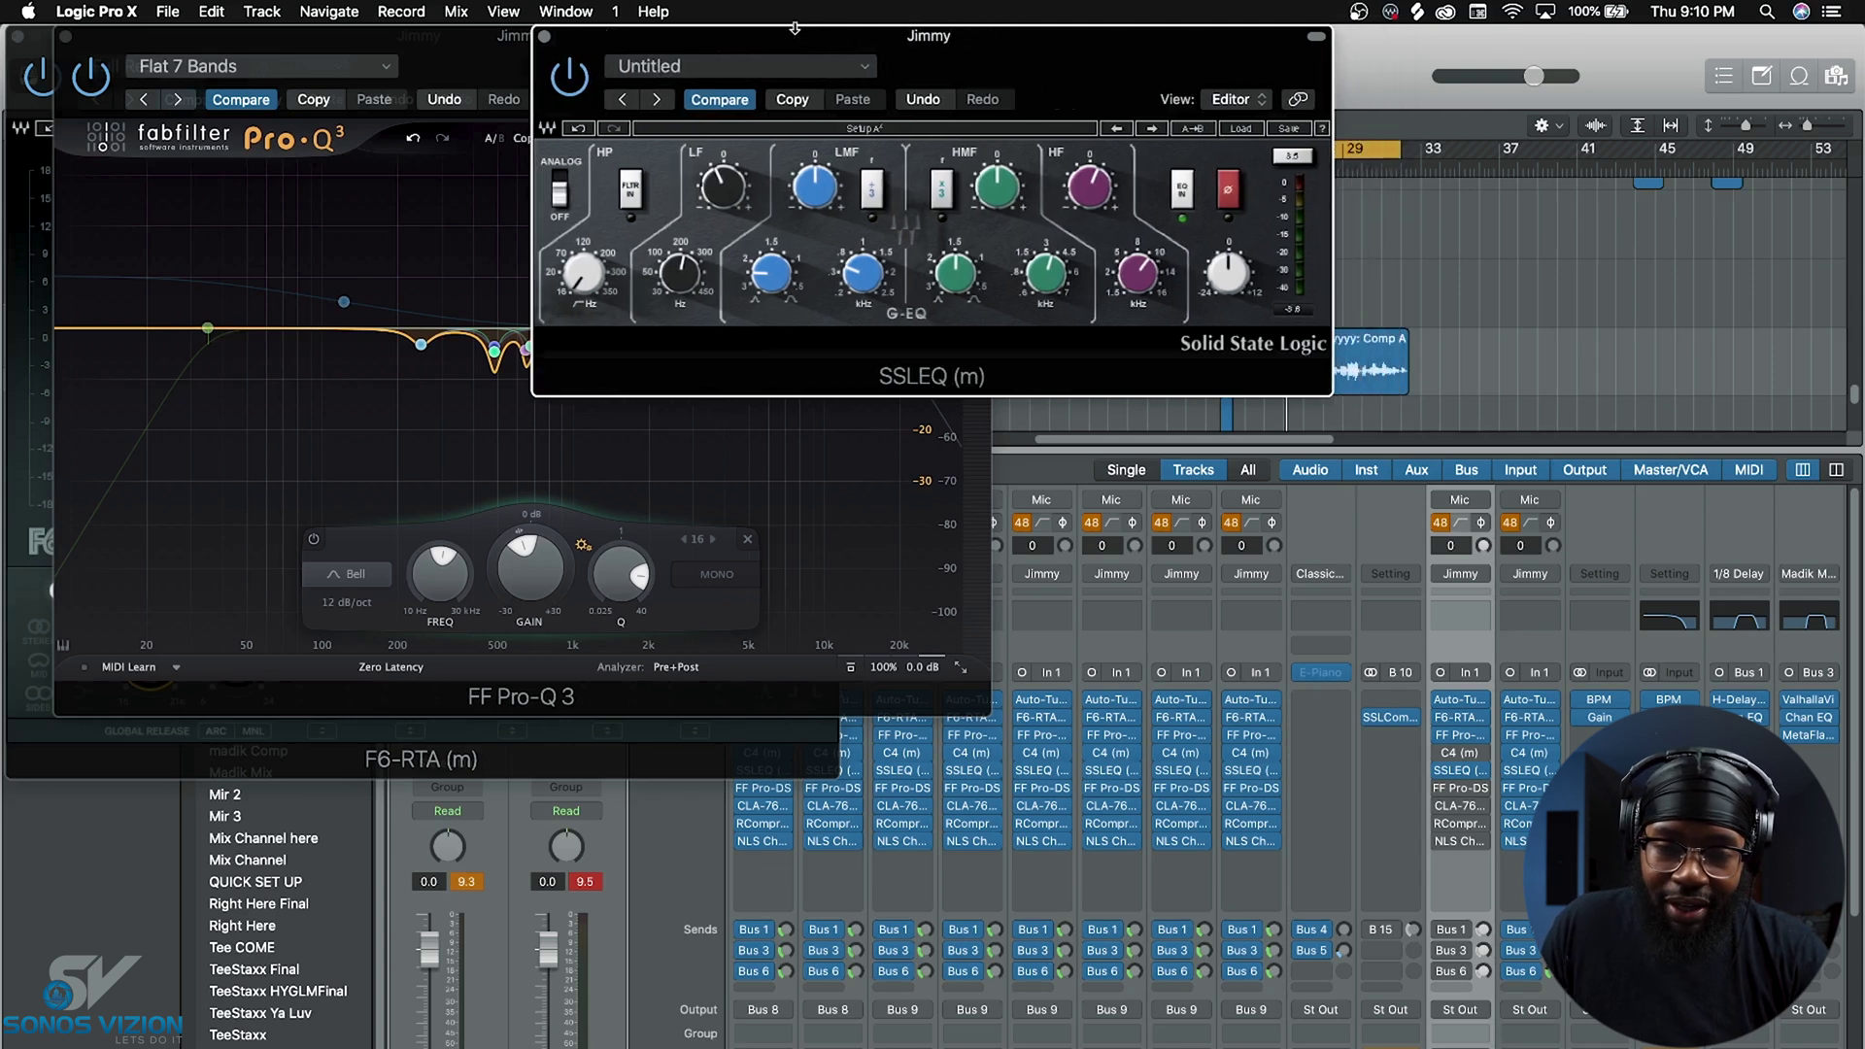
# Step: Boost the SSLEQ low-frequency gain to an extreme during playback, and return it to a slight cut
pyautogui.click(680, 274)
pyautogui.click(728, 185)
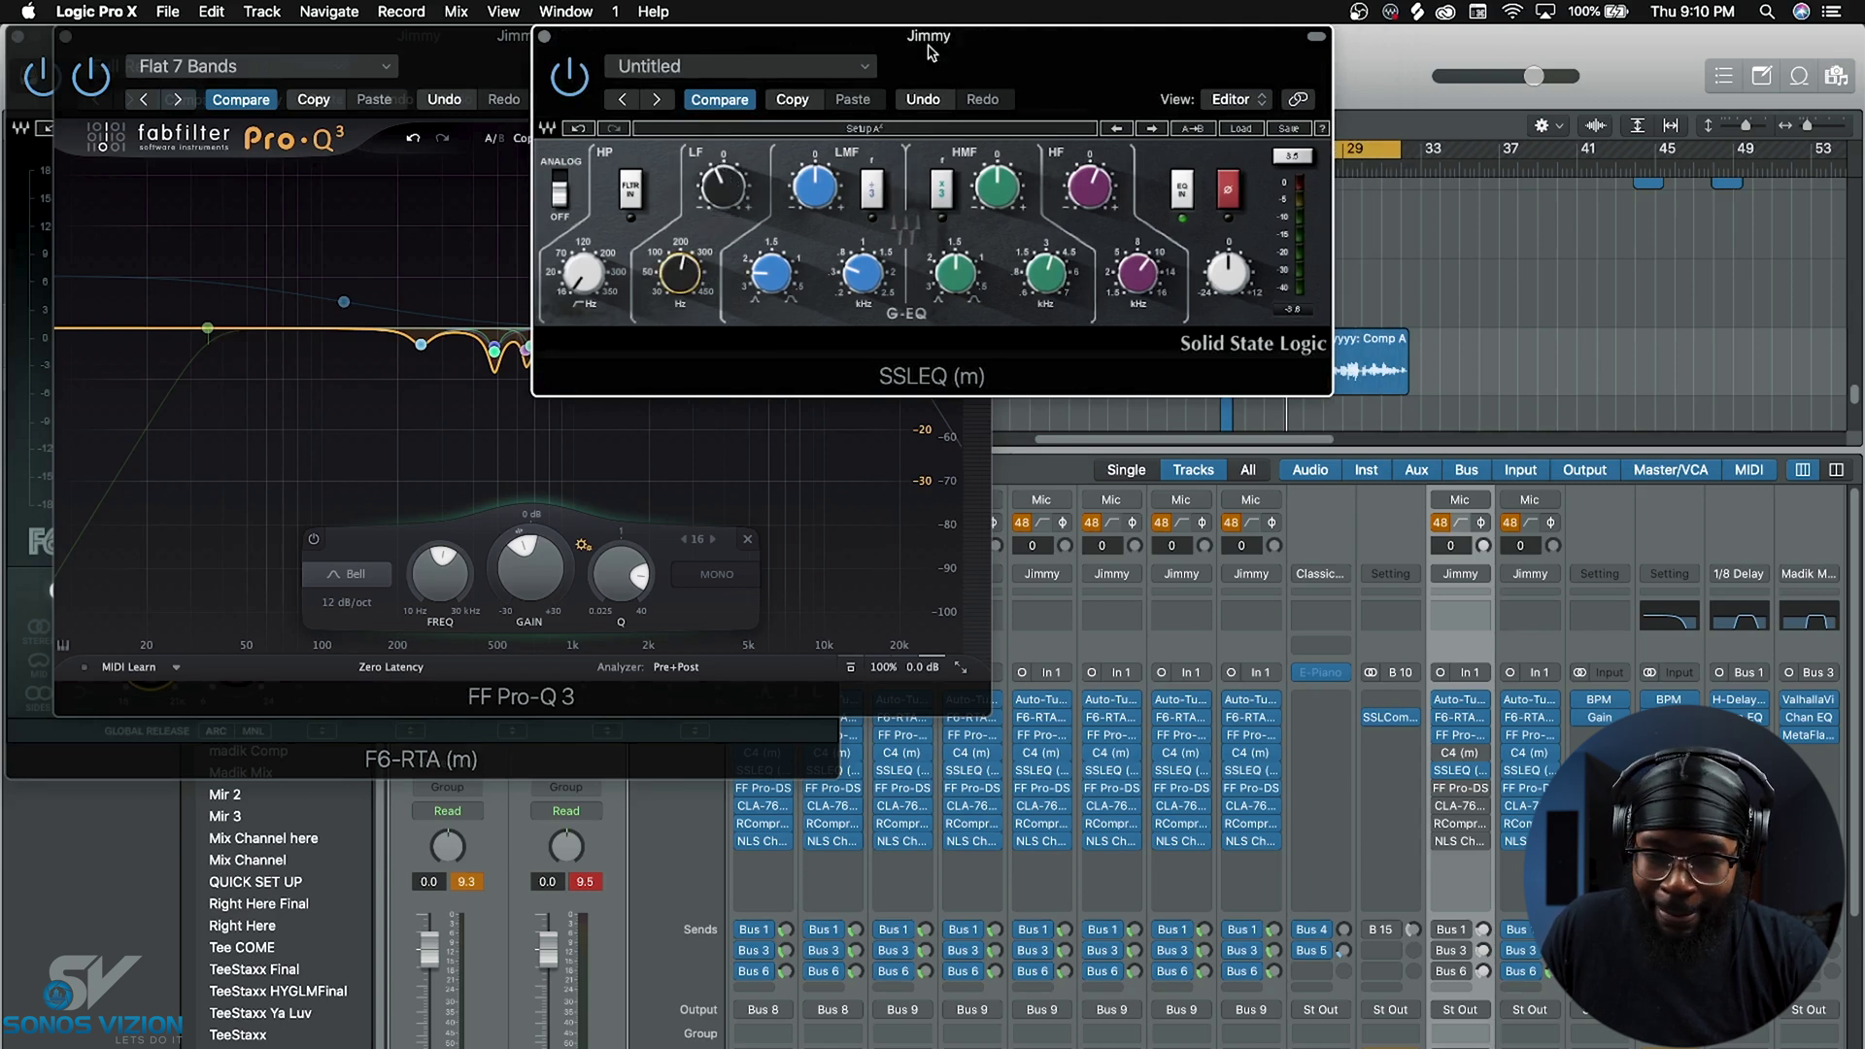
pyautogui.scroll(-2, 1487, 683)
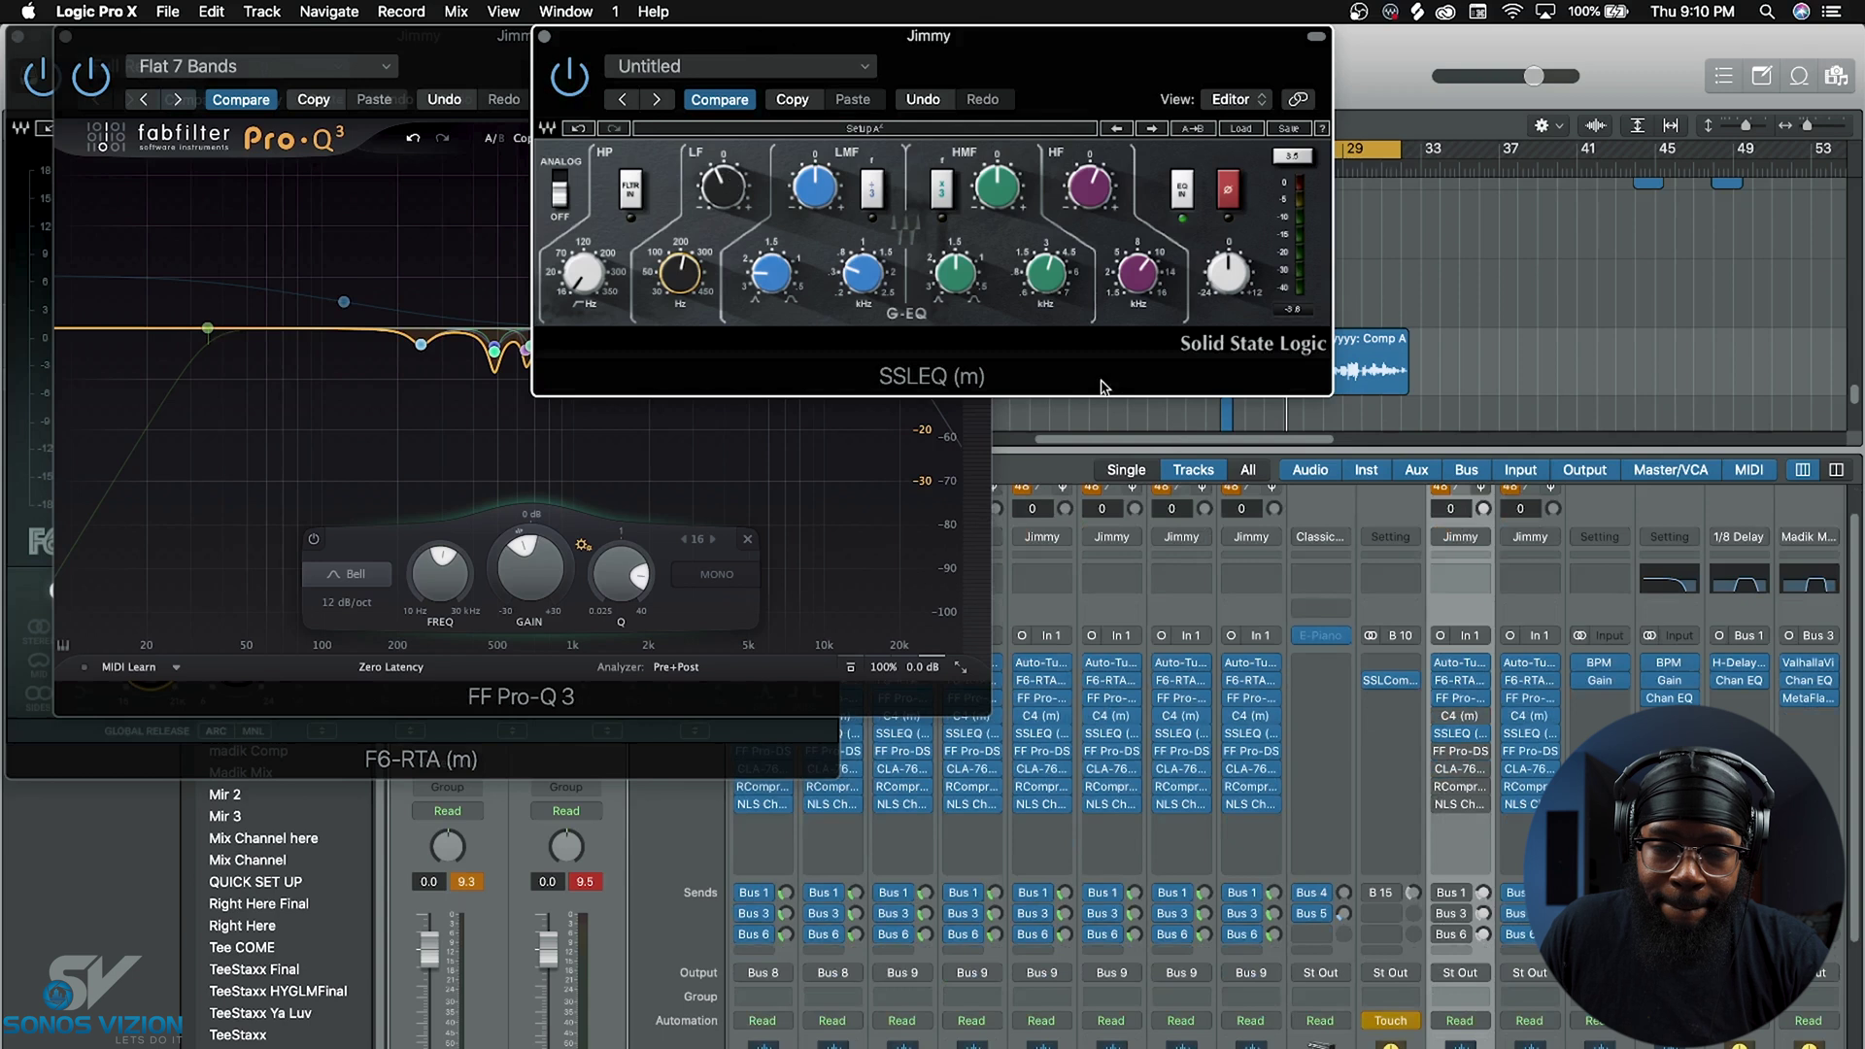
pyautogui.press('space')
pyautogui.moveTo(719, 180)
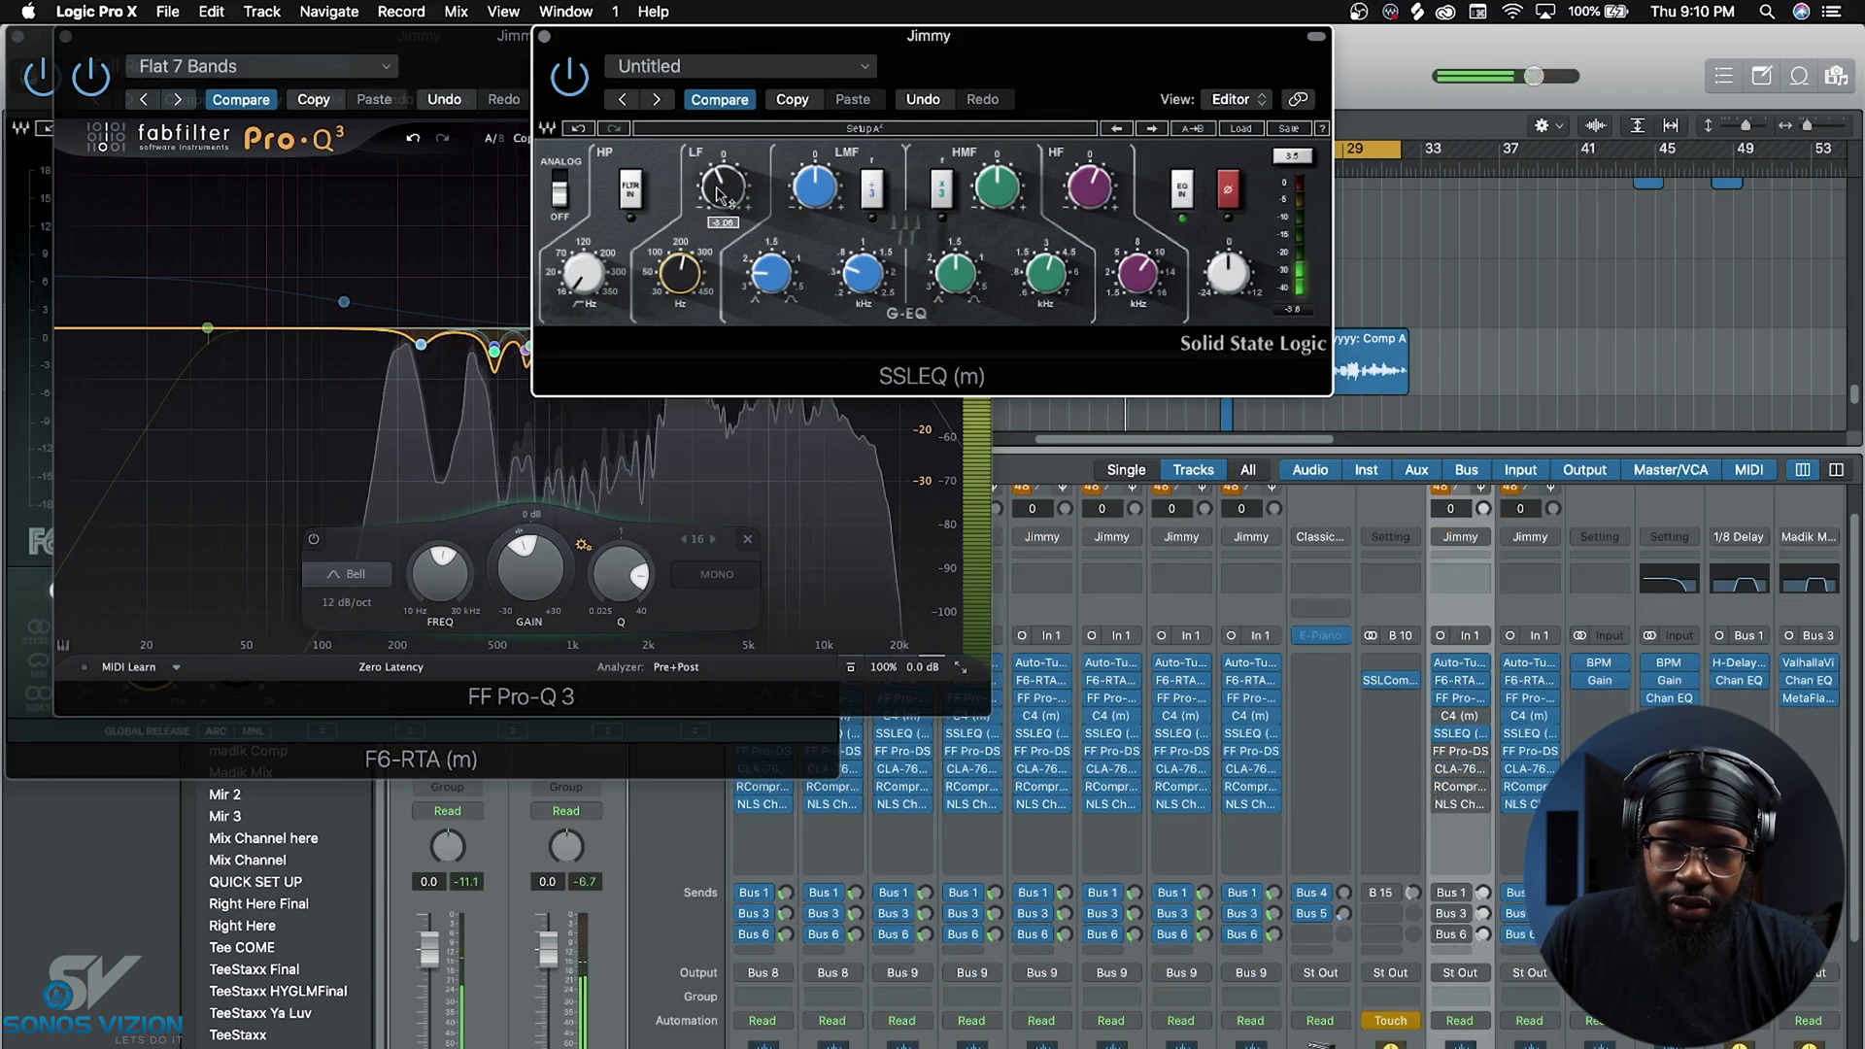
pyautogui.moveTo(719, 192); pyautogui.dragTo(719, 121)
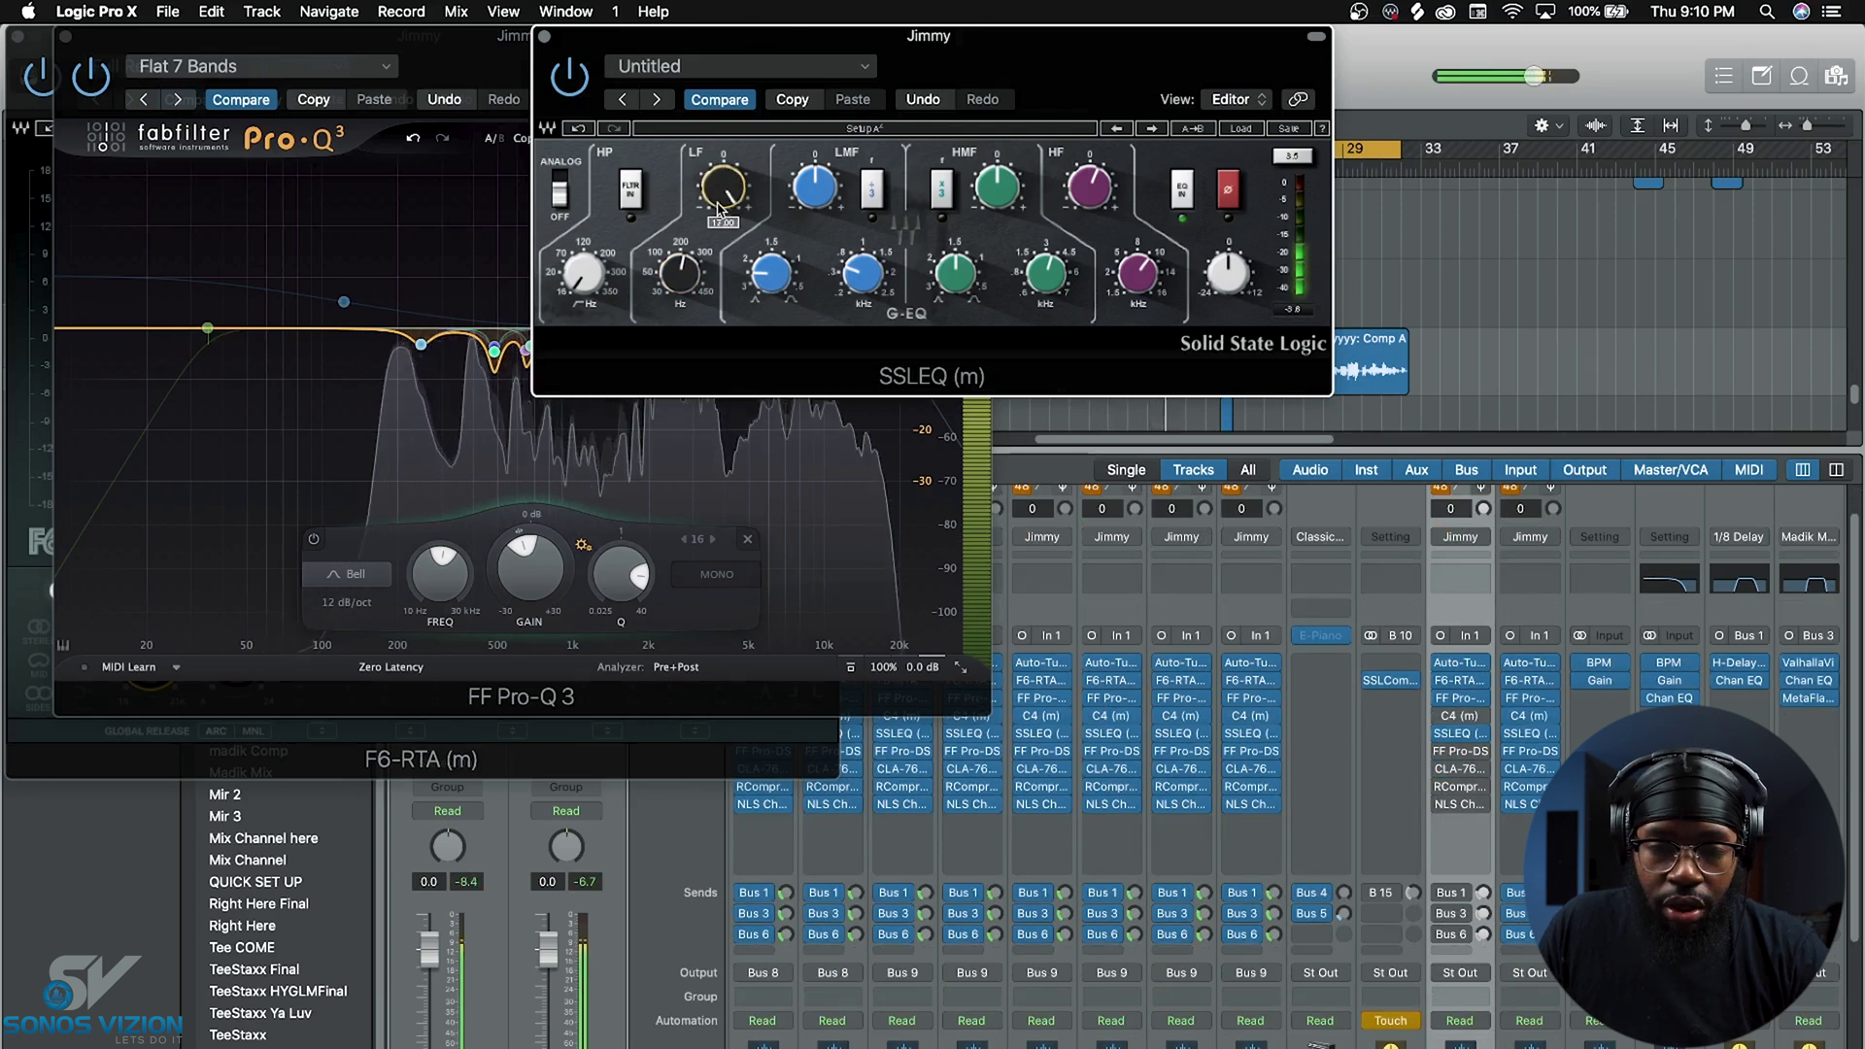
pyautogui.moveTo(722, 214)
pyautogui.mouseDown()
pyautogui.moveTo(731, 185)
pyautogui.moveTo(731, 200)
pyautogui.mouseUp()
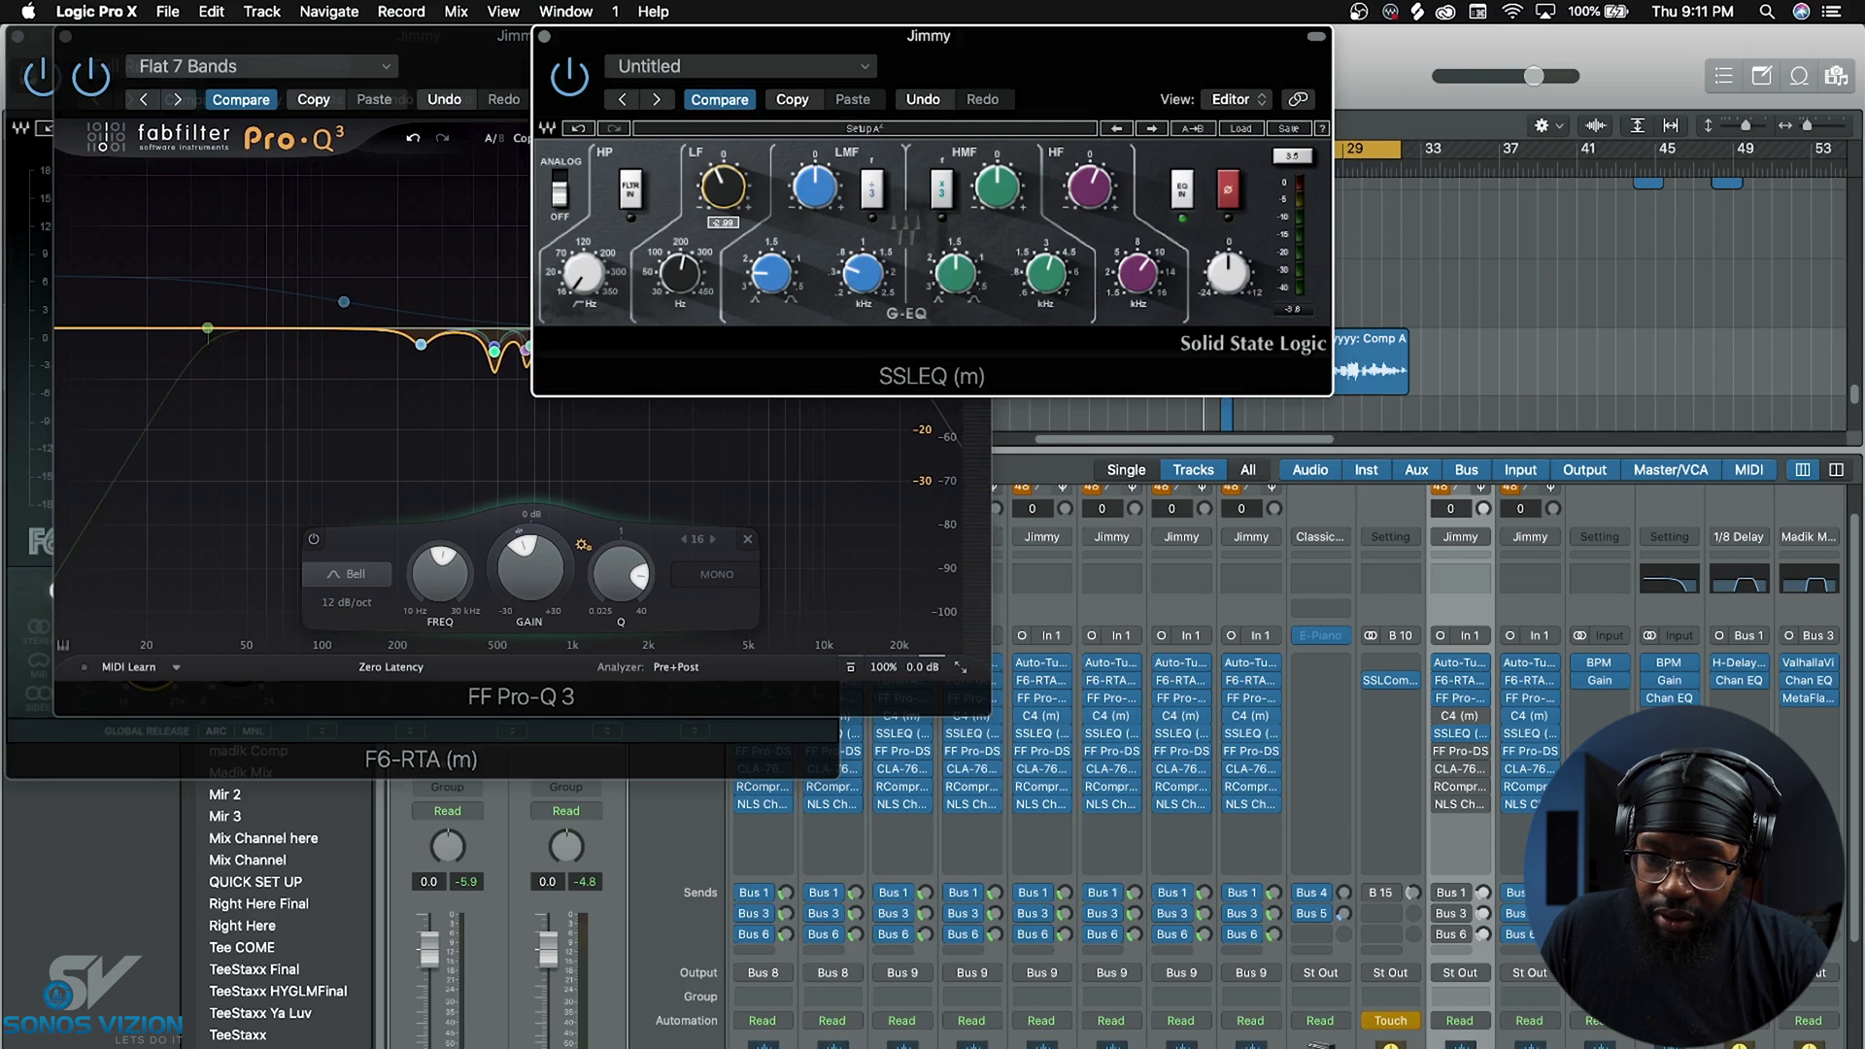
pyautogui.moveTo(724, 180); pyautogui.dragTo(724, 180)
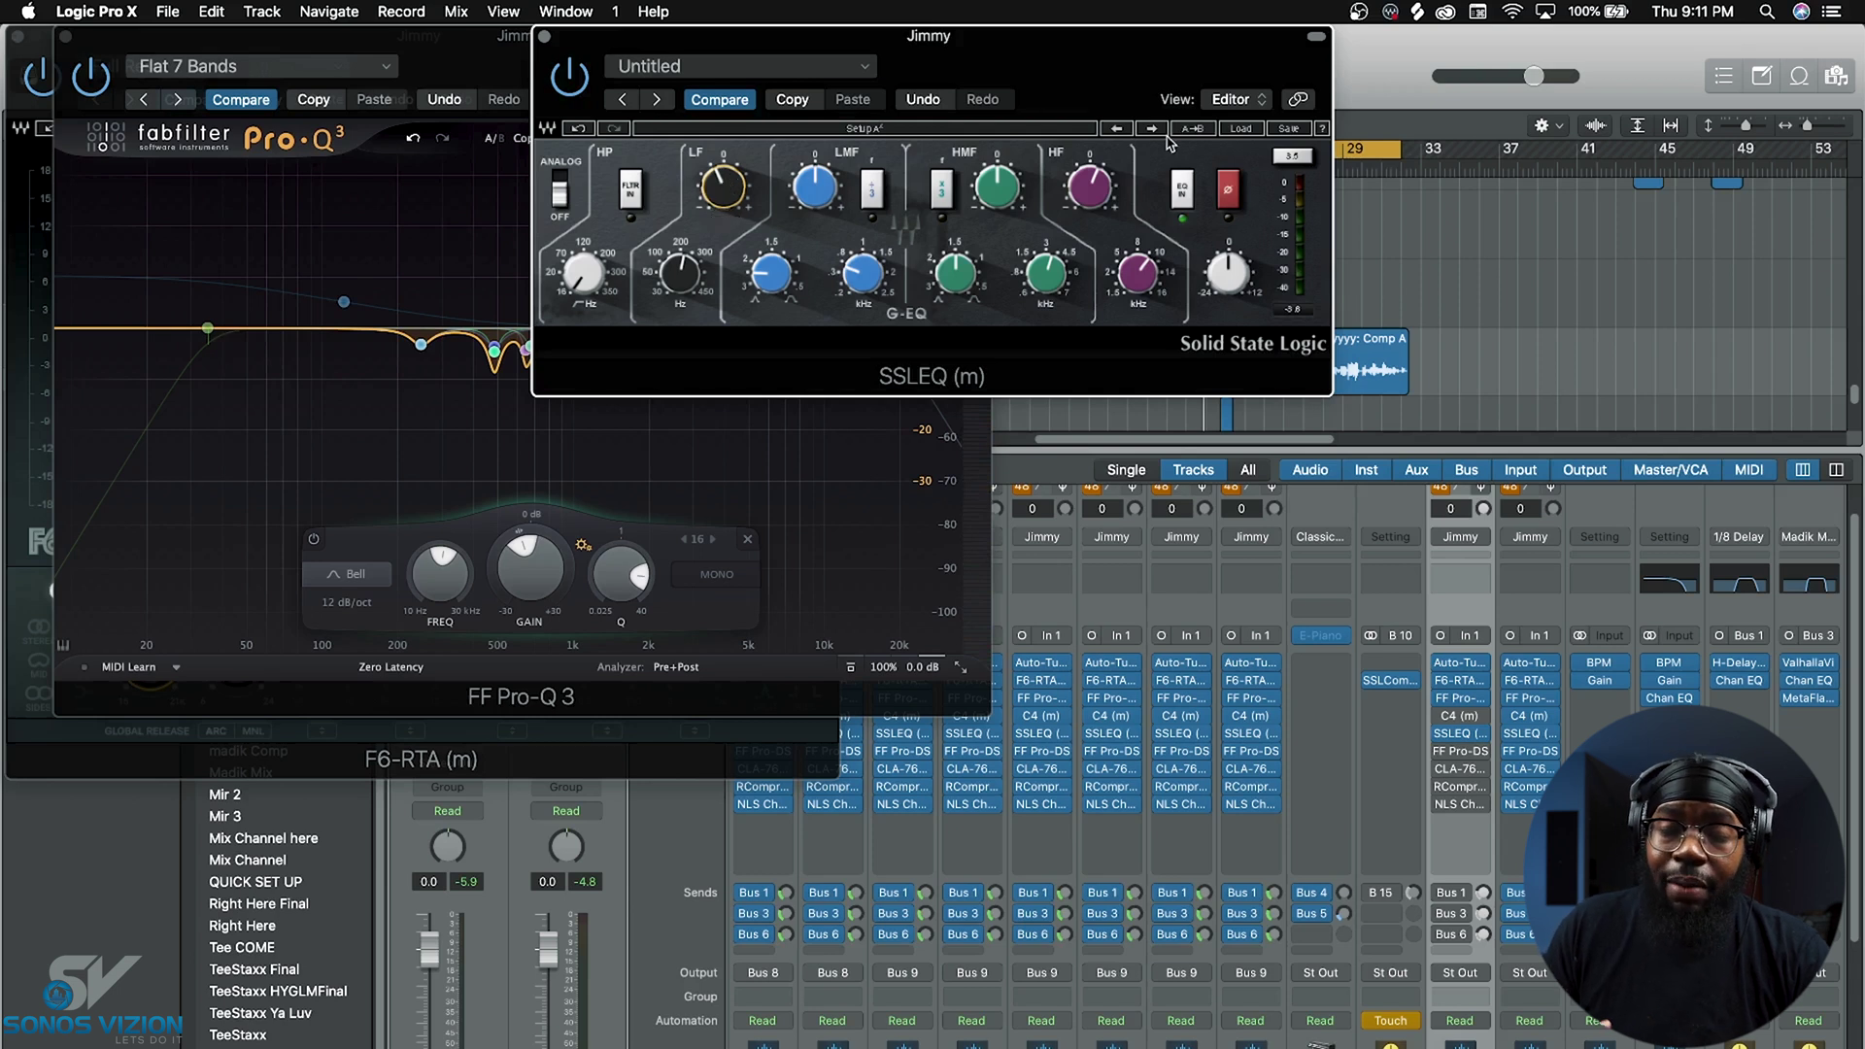
# Step: Move the SSLEQ window off the arrangement, raise its HF gain to an extreme during playback, and return it to a slight boost
pyautogui.moveTo(1020, 43); pyautogui.dragTo(991, 44)
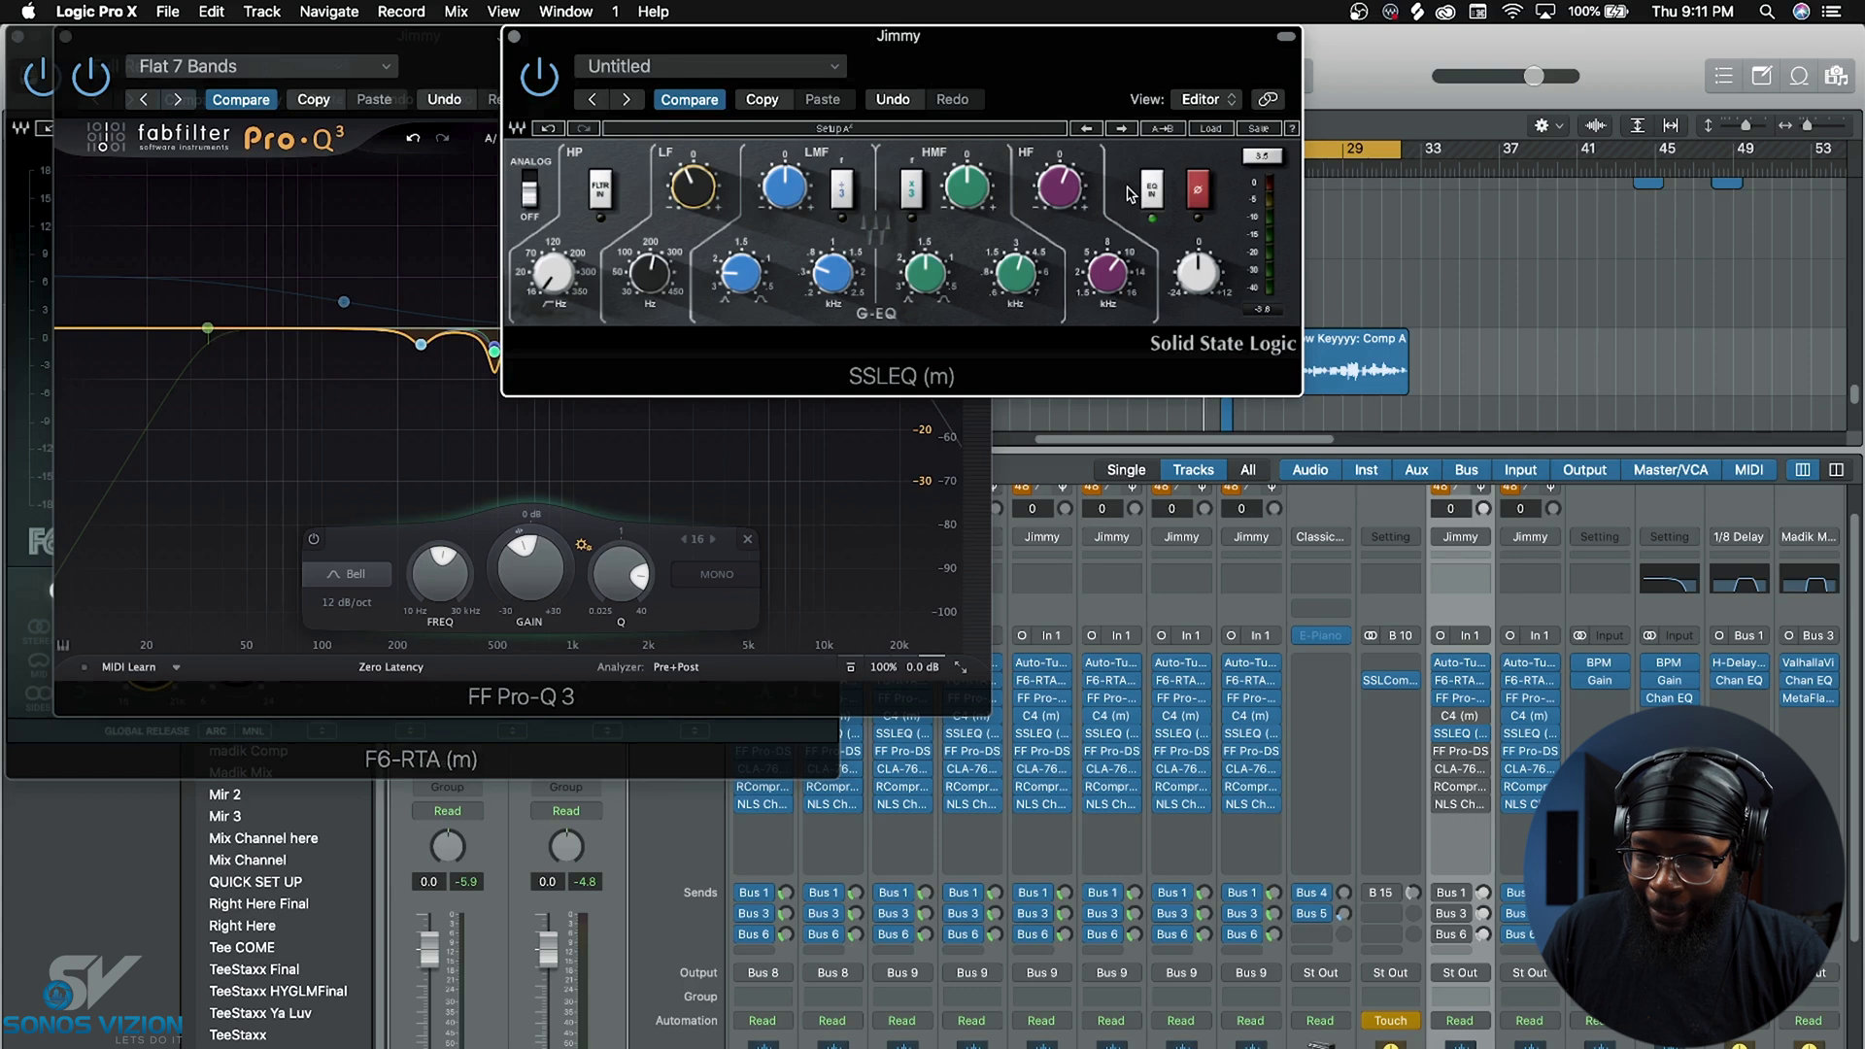
pyautogui.moveTo(1219, 53); pyautogui.dragTo(789, 42)
pyautogui.press('space')
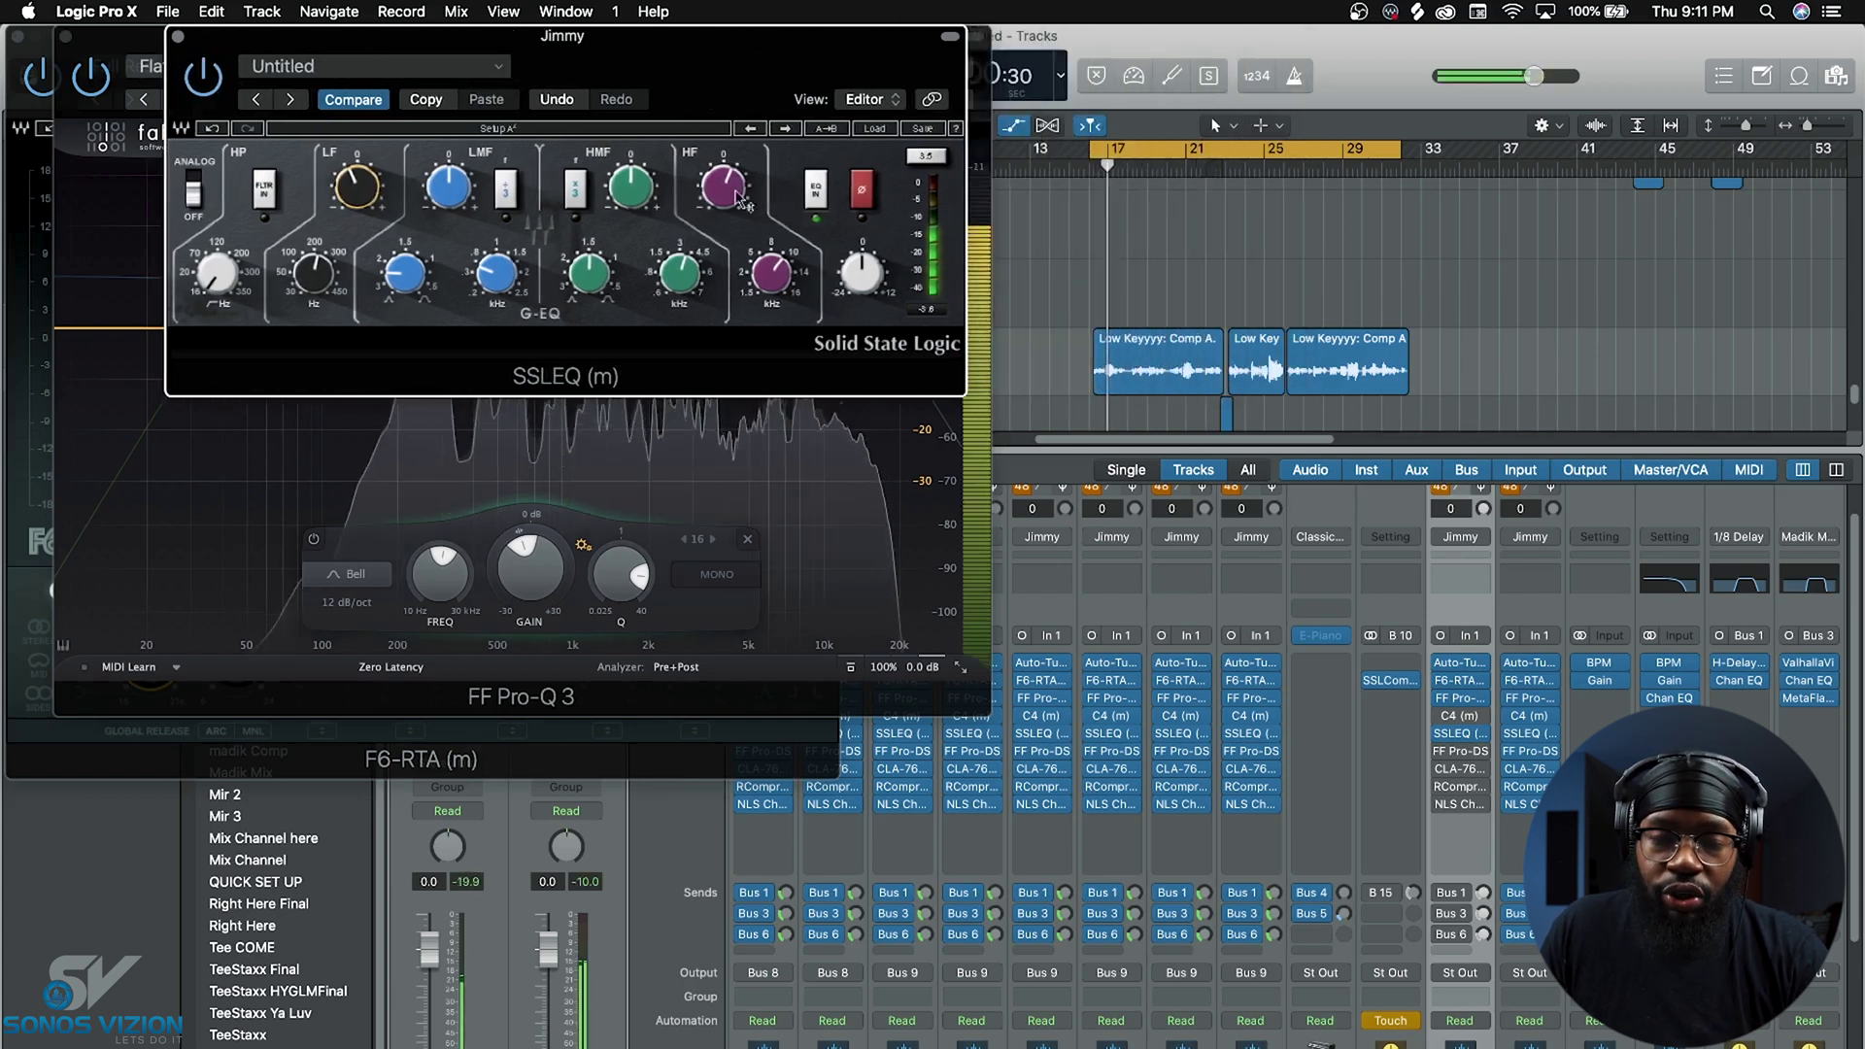
pyautogui.moveTo(727, 182)
pyautogui.moveTo(727, 182); pyautogui.dragTo(726, 136)
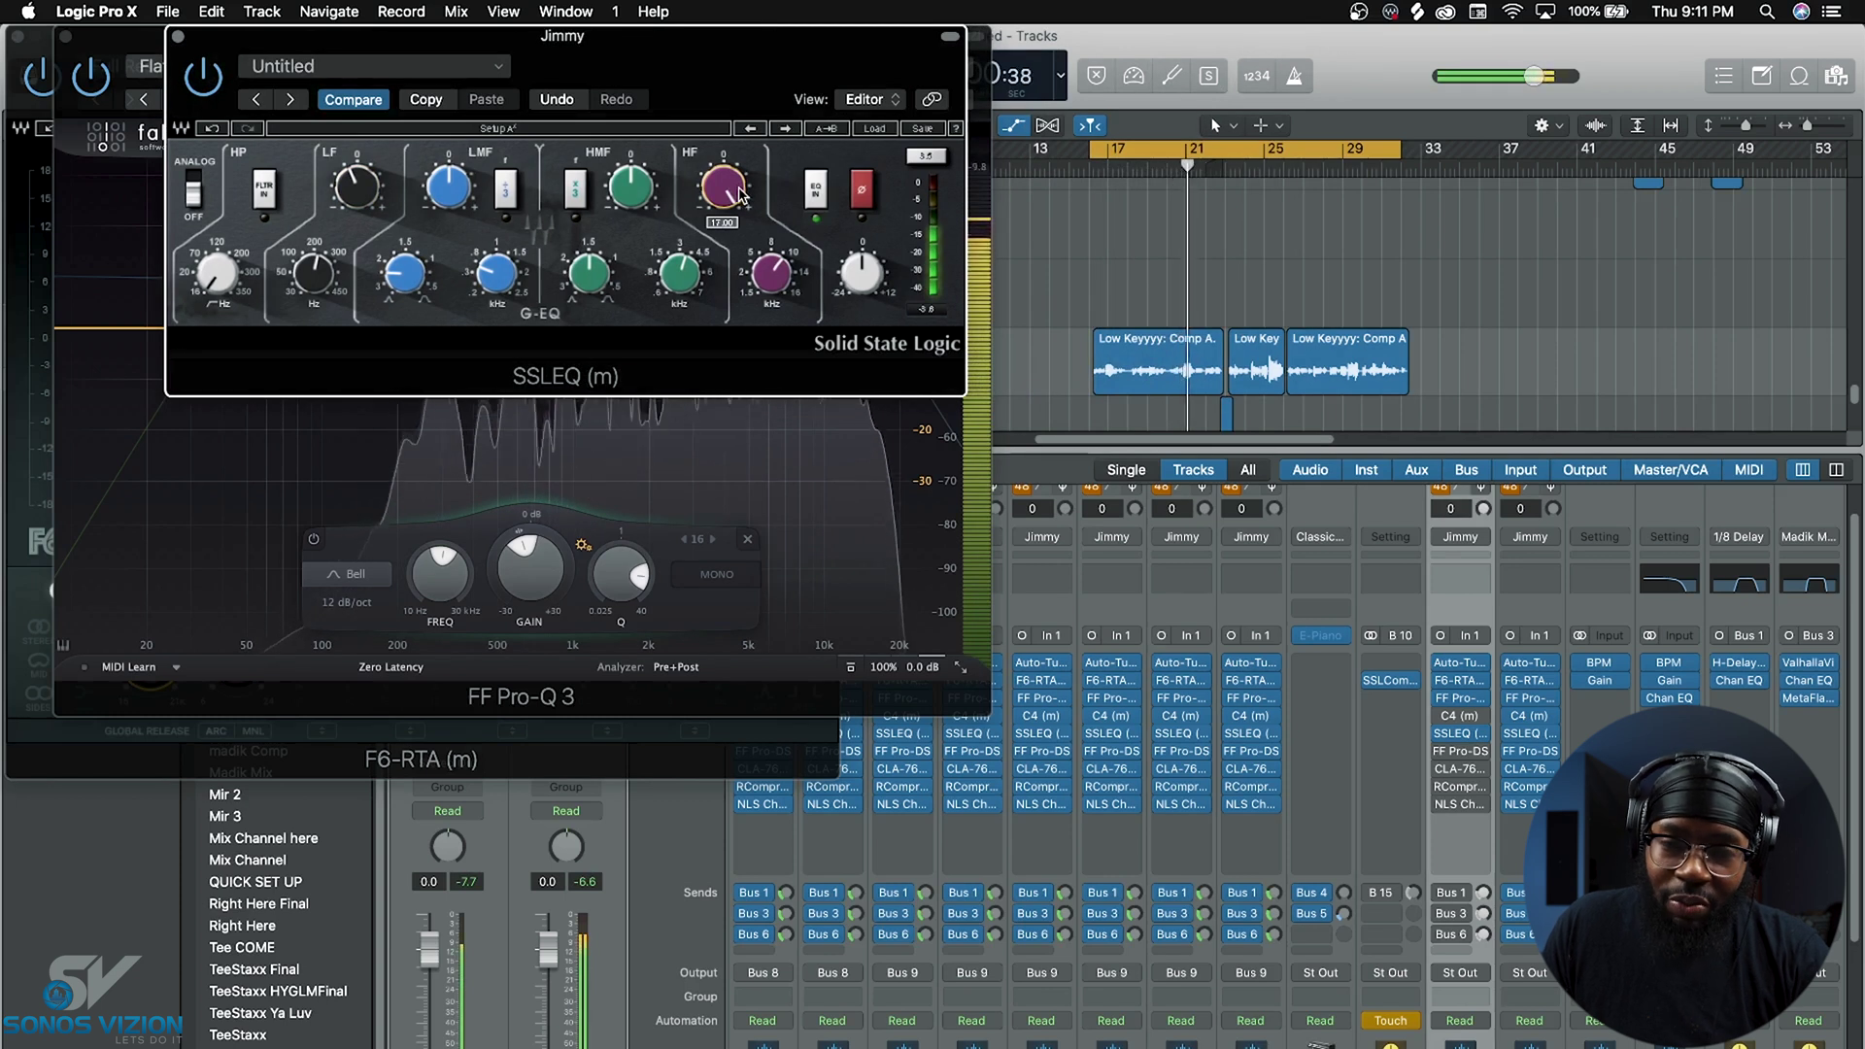
pyautogui.press('space')
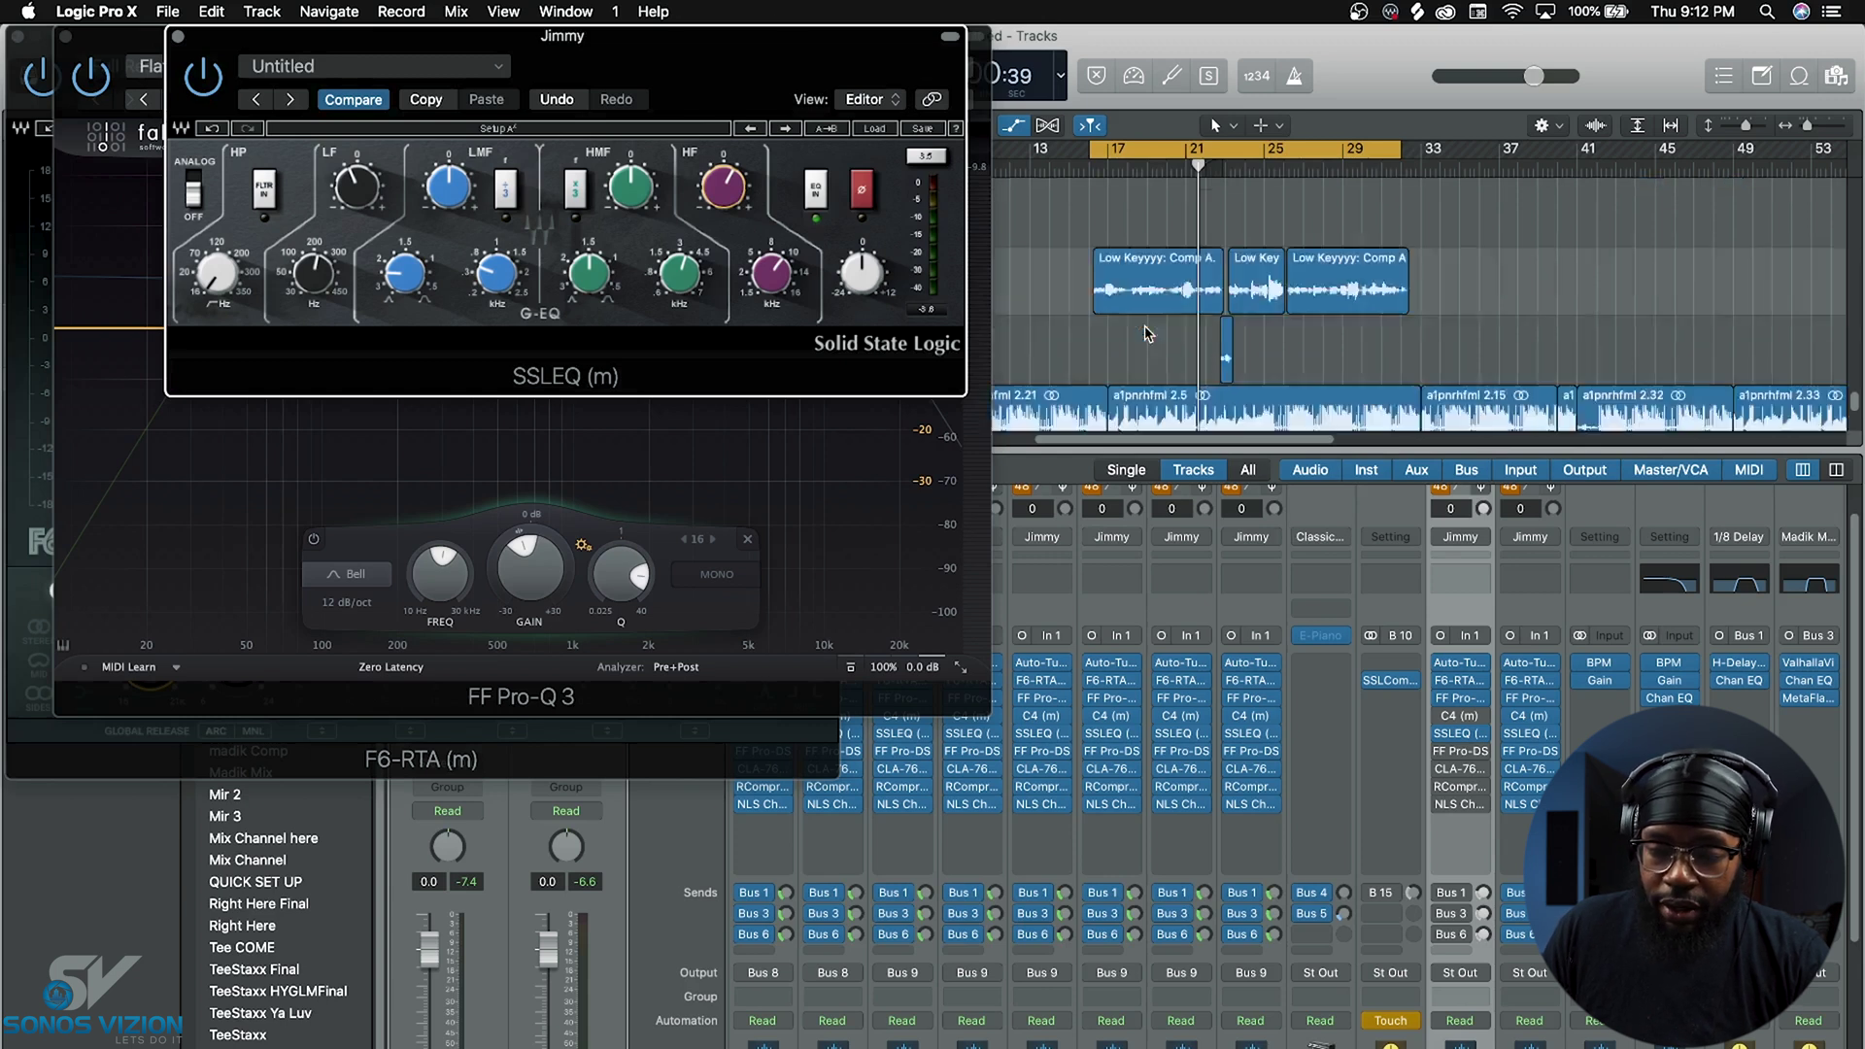
# Step: Play the equalized vocal section again and look over the vocal channel's sends, pan and levels in the mixer
pyautogui.scroll(-5, 1162, 325)
pyautogui.press('space')
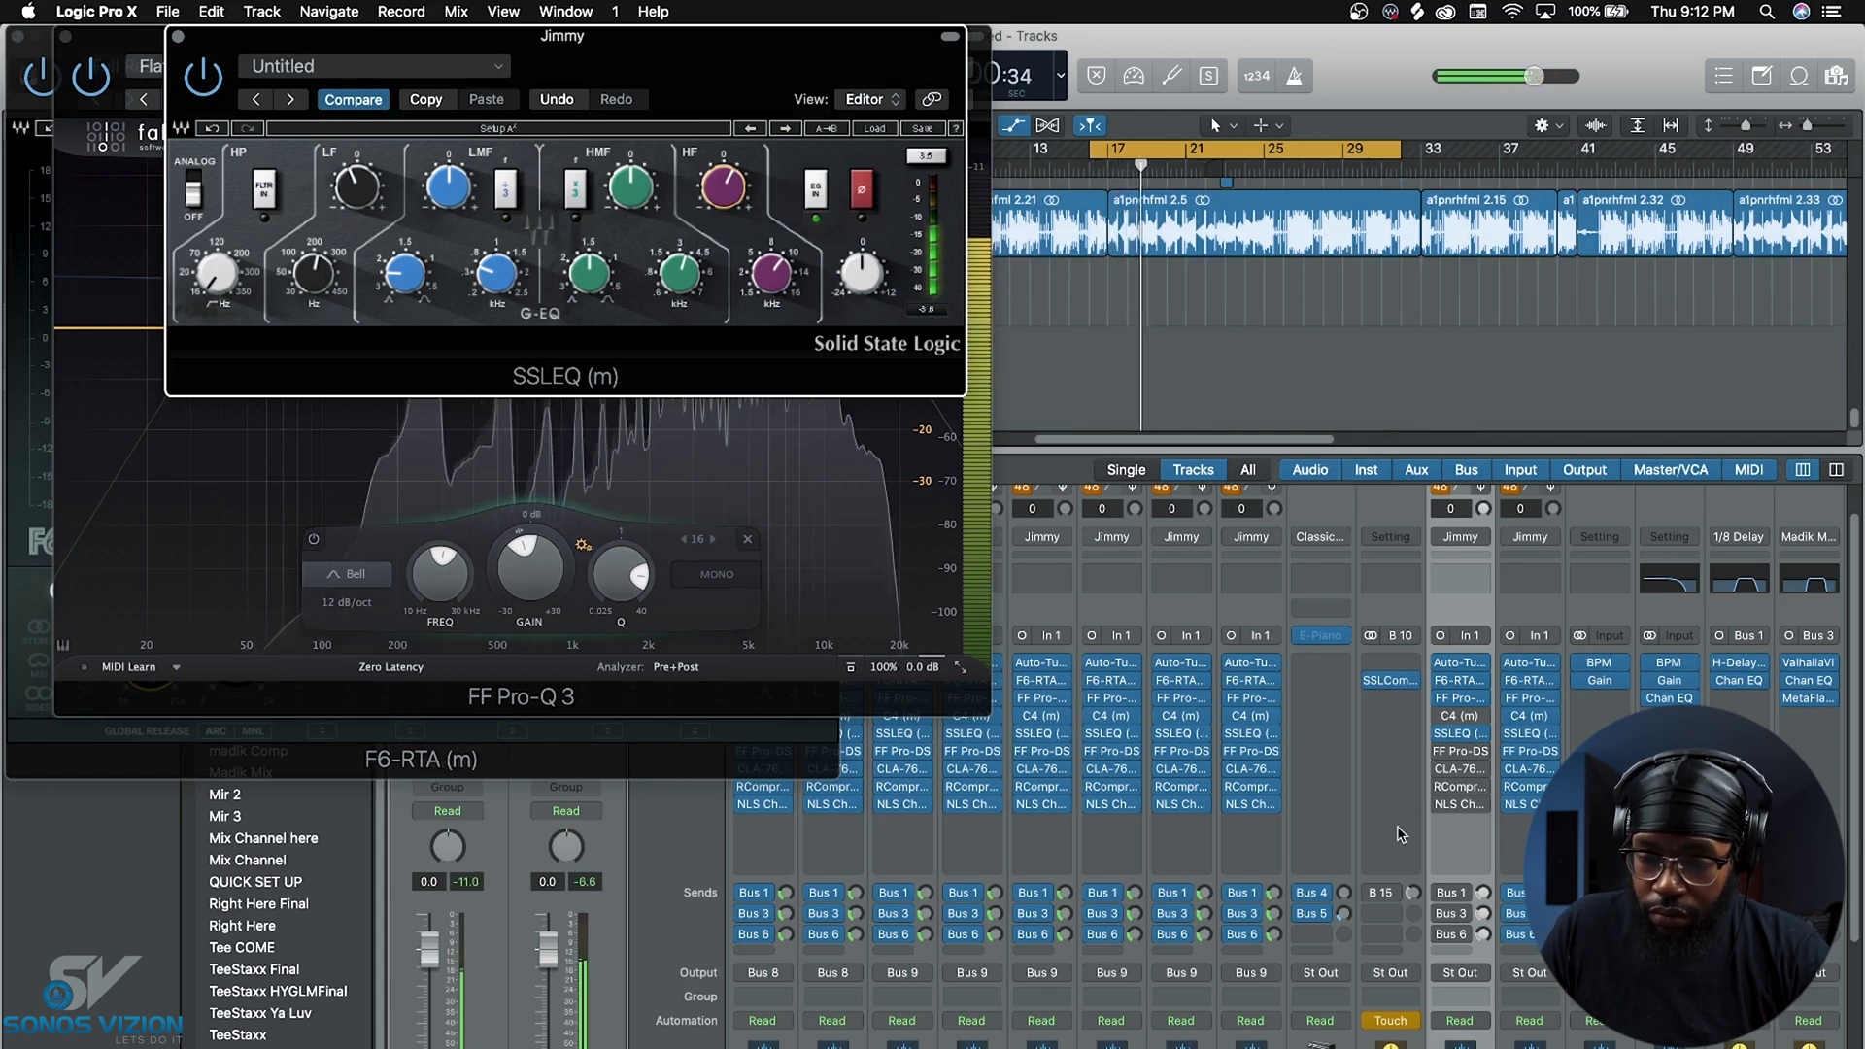
pyautogui.scroll(-5, 1366, 731)
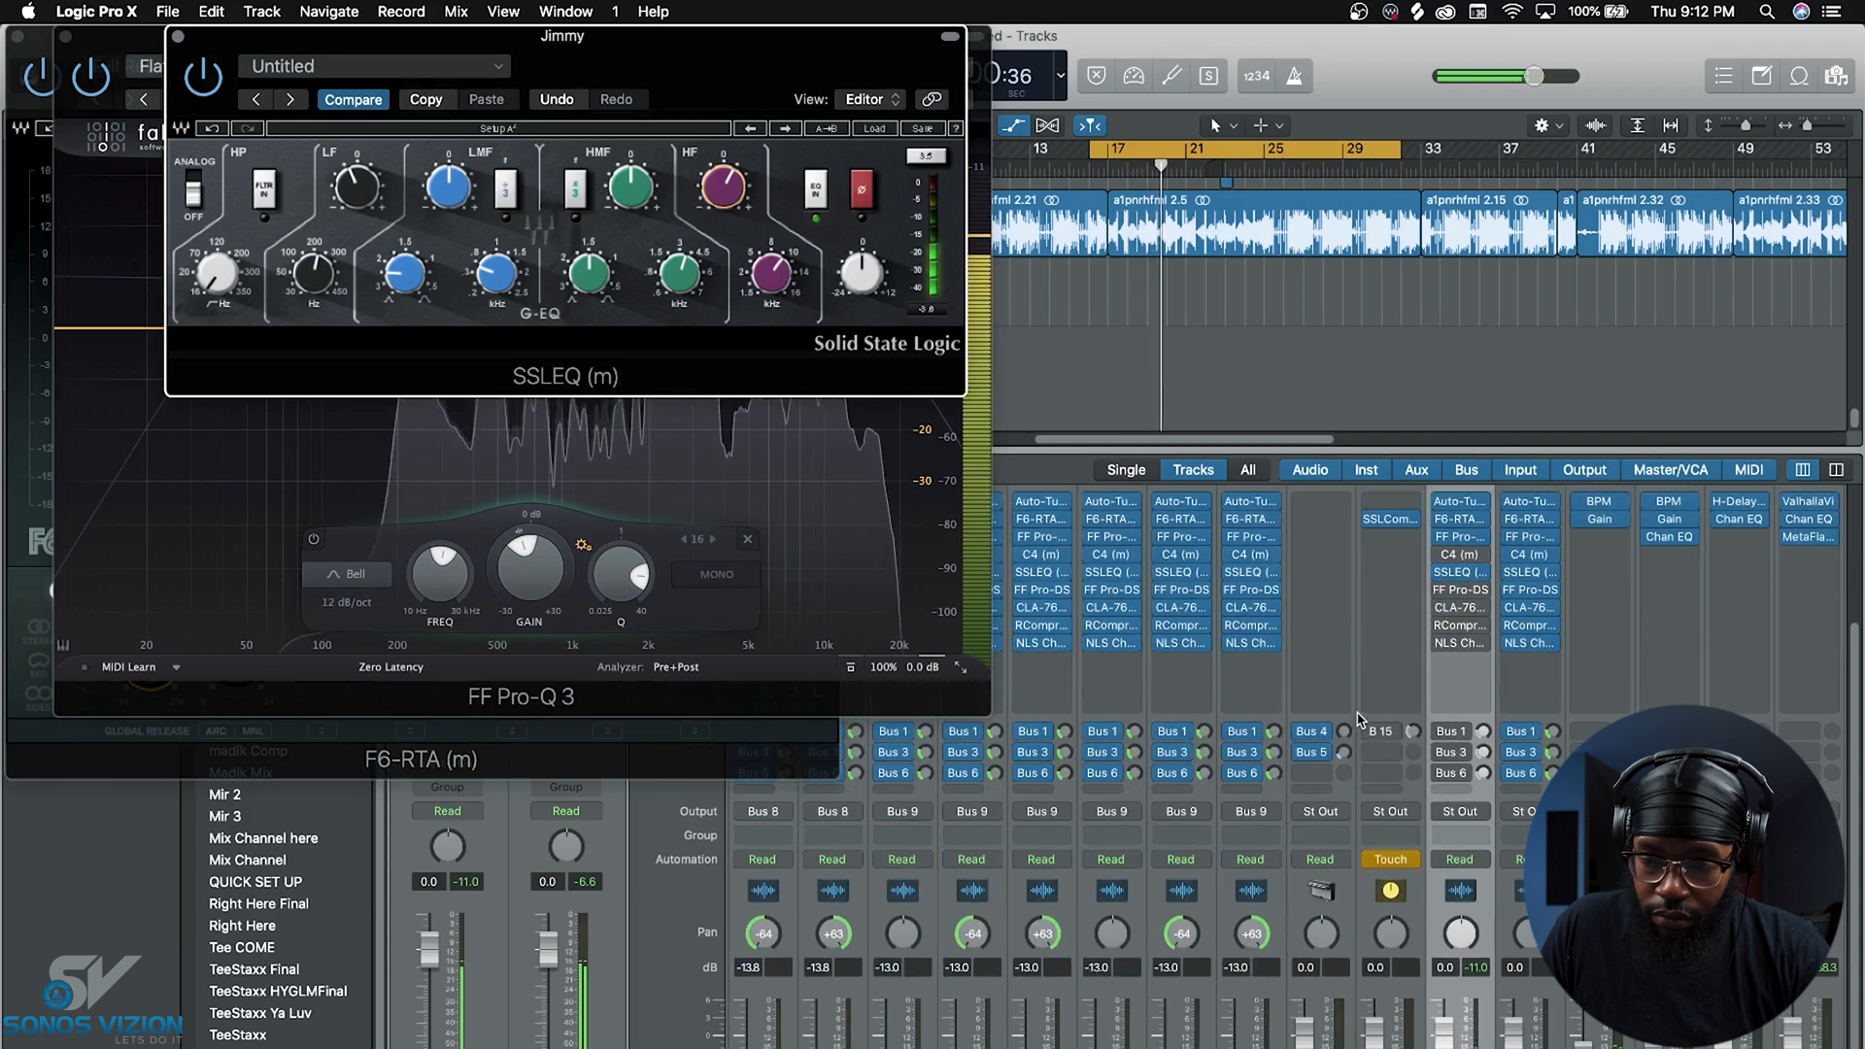
pyautogui.moveTo(1367, 730); pyautogui.dragTo(1370, 723)
pyautogui.scroll(-5, 1208, 363)
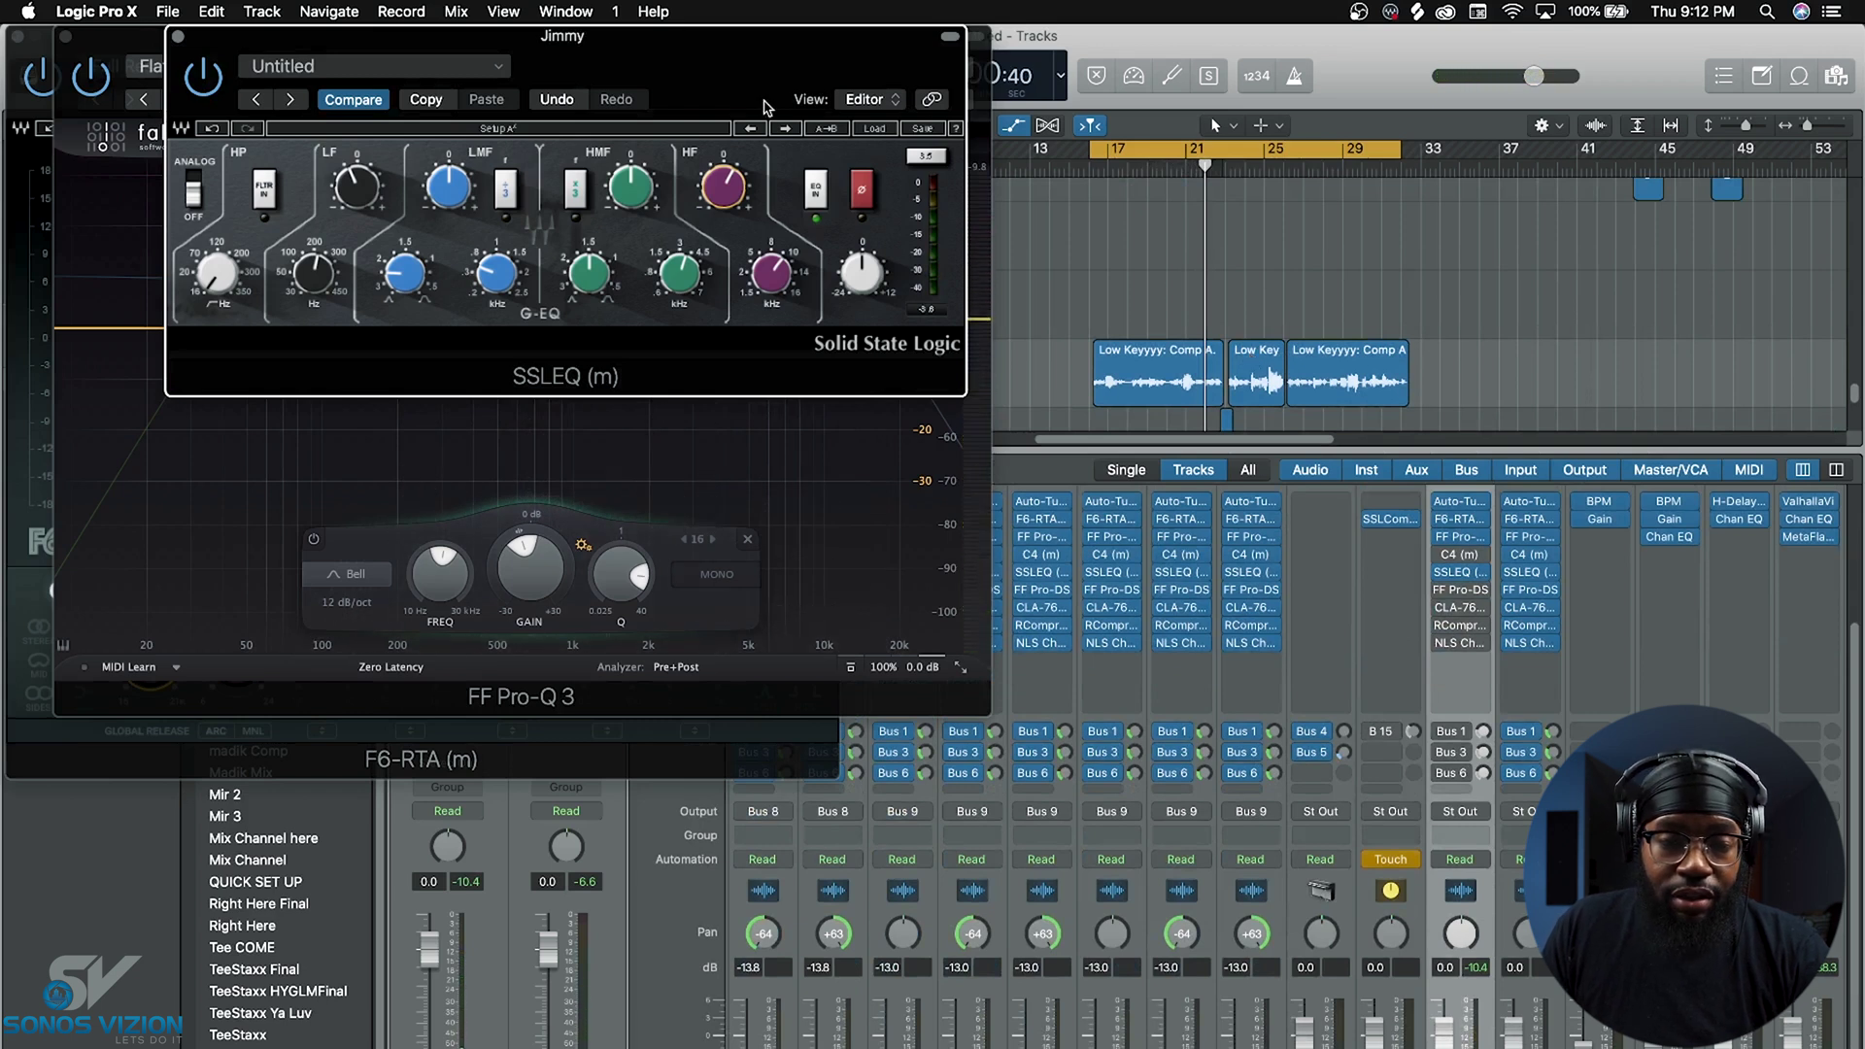
# Step: Move the SSLEQ window aside and bring the FF Pro-Q 3 window forward so its full EQ curve is exposed
pyautogui.moveTo(750, 35); pyautogui.dragTo(1405, 35)
pyautogui.moveTo(535, 34); pyautogui.dragTo(924, 21)
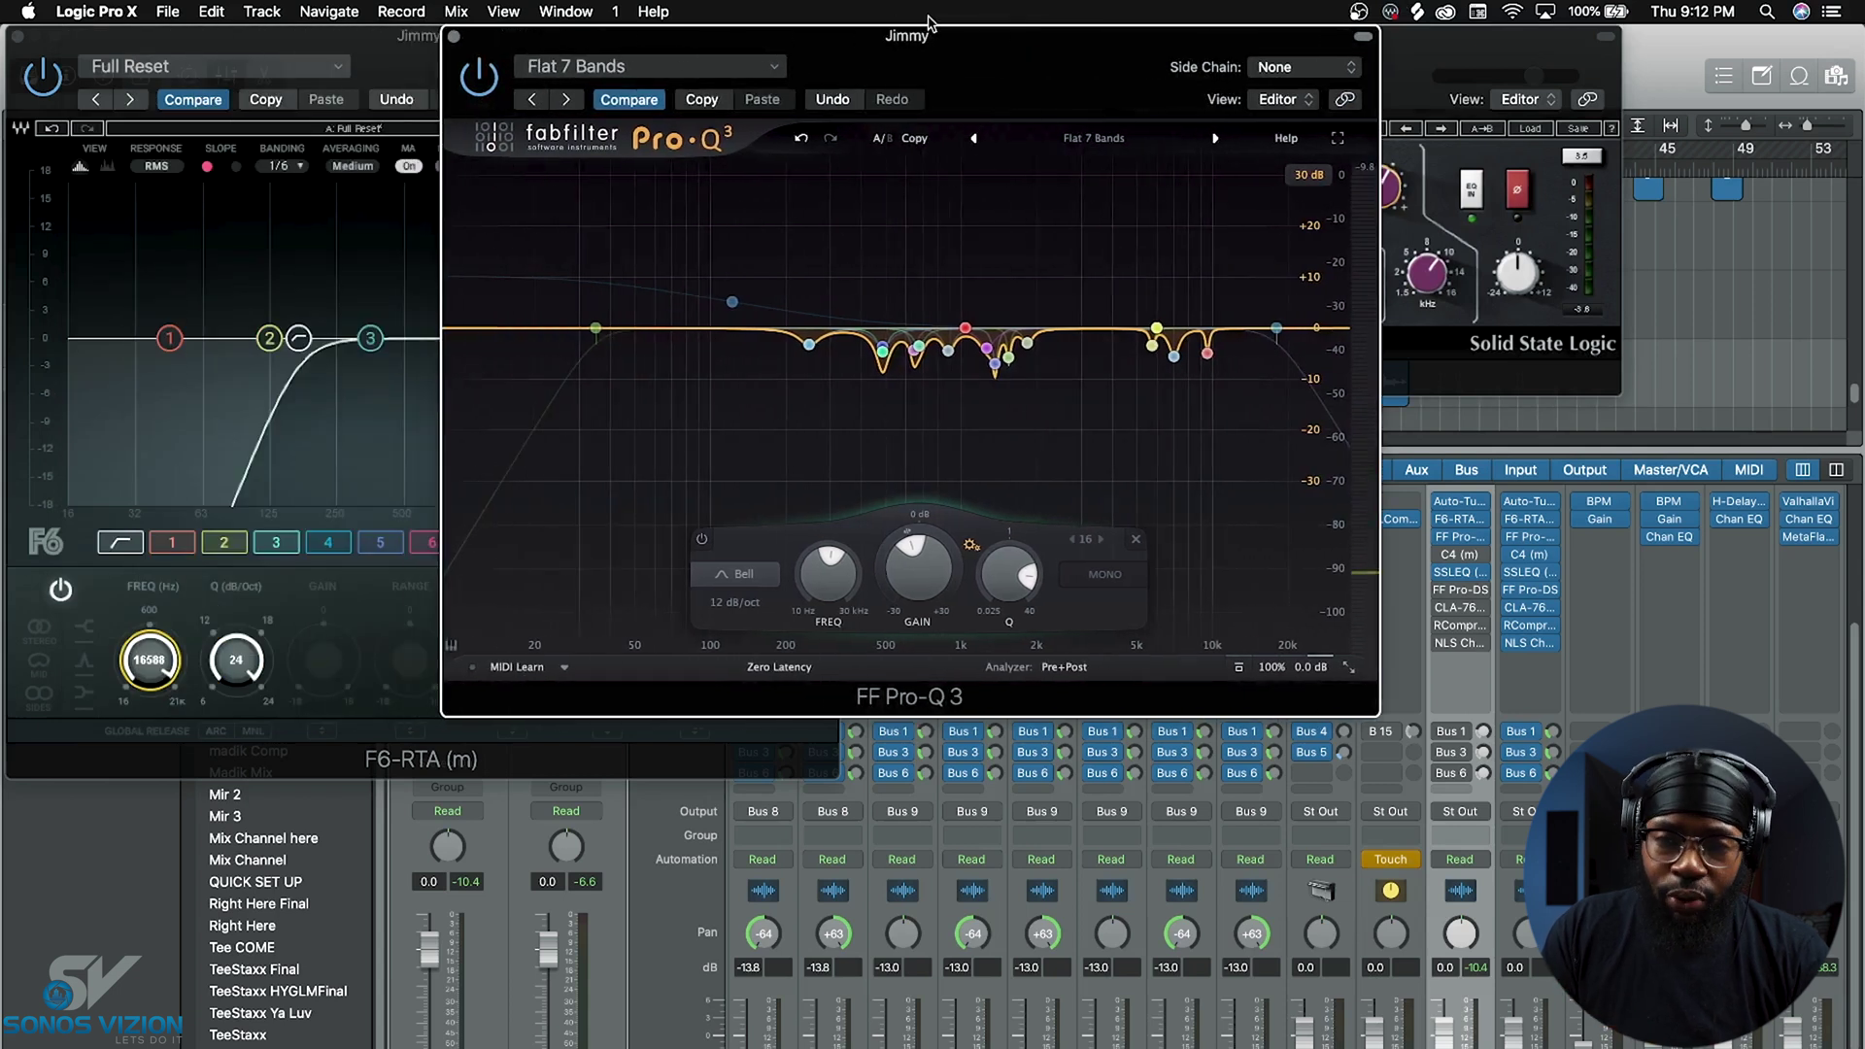